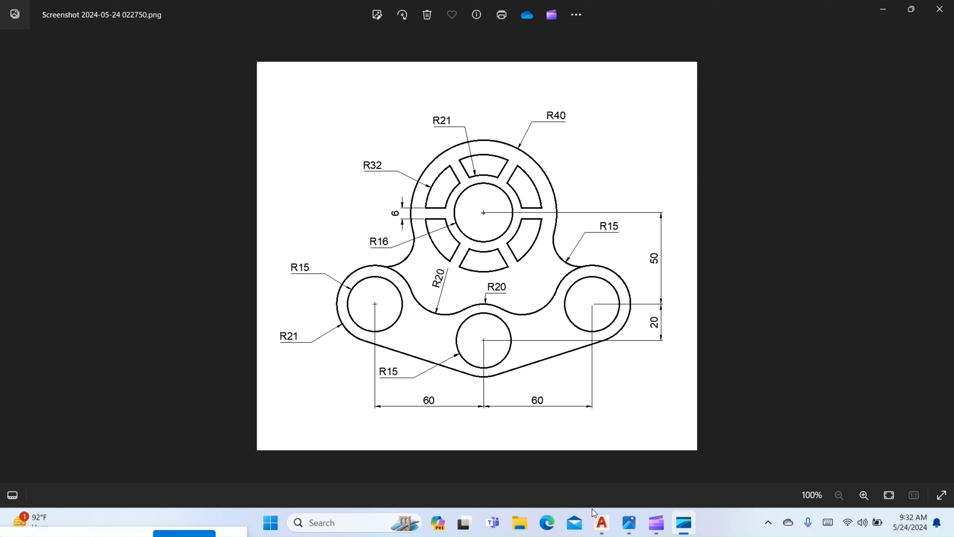
After reviewing the reference part's R40, R32 and 60-unit dimensions, return to the AutoCAD drawing
{"action": "left_click", "coordinate": [601, 523]}
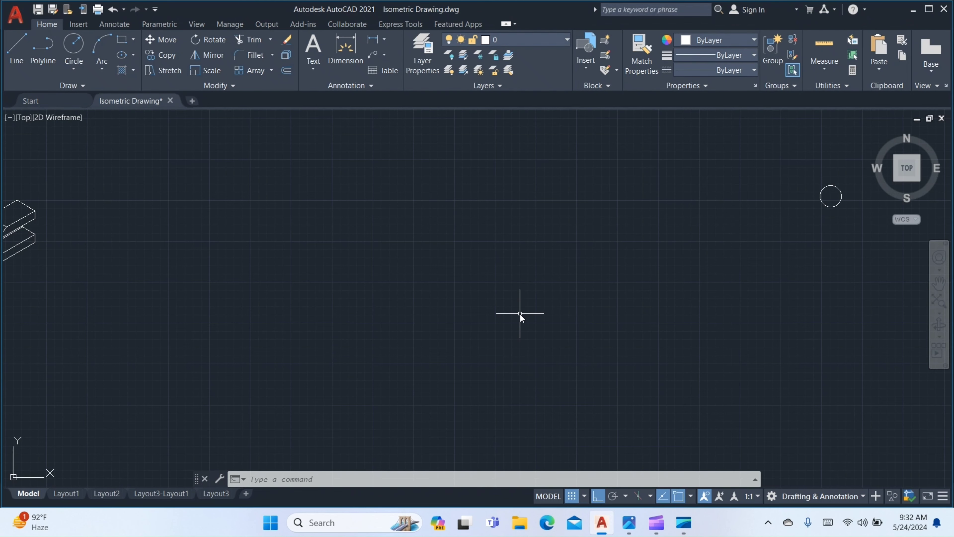
Pan to an empty area of the drawing and glance at the reference screenshot
{"action": "middle_click_drag", "start_coordinate": [520, 314], "coordinate": [385, 328]}
{"action": "middle_click_drag", "start_coordinate": [626, 224], "coordinate": [482, 259]}
{"action": "mouse_move", "coordinate": [641, 254]}
{"action": "middle_mouse_down"}
{"action": "mouse_move", "coordinate": [244, 267]}
{"action": "mouse_move", "coordinate": [526, 249]}
{"action": "middle_mouse_up"}
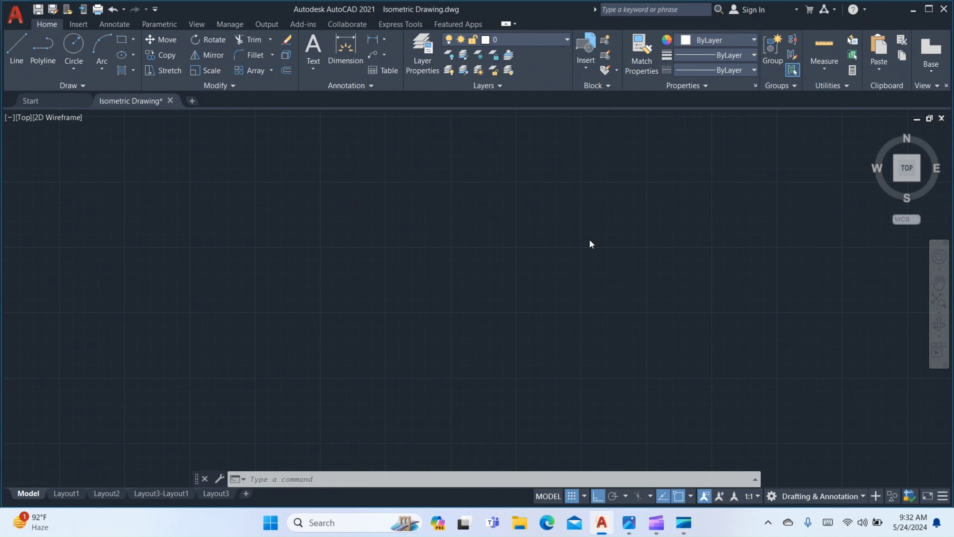
{"action": "scroll", "coordinate": [590, 244], "scroll_direction": "down", "scroll_amount": 3}
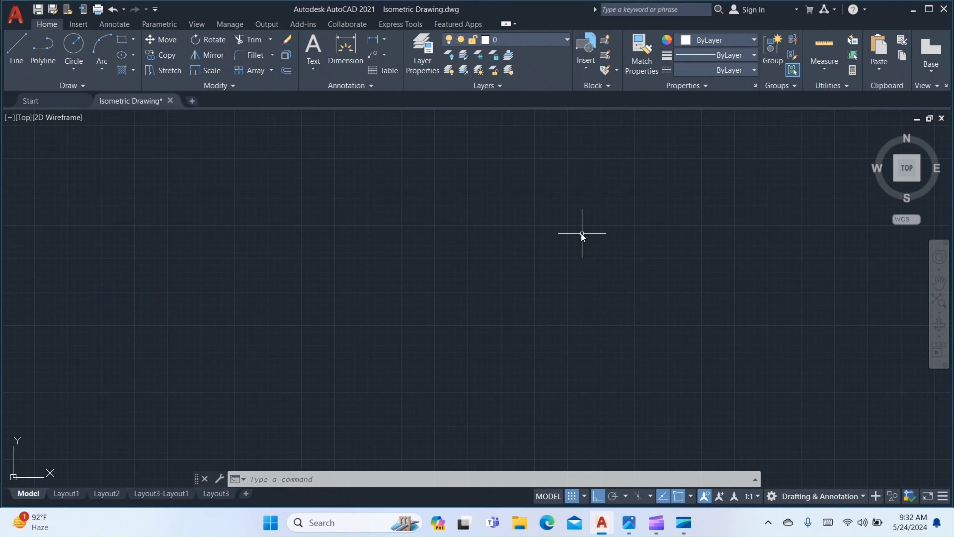
{"action": "left_click", "coordinate": [622, 523]}
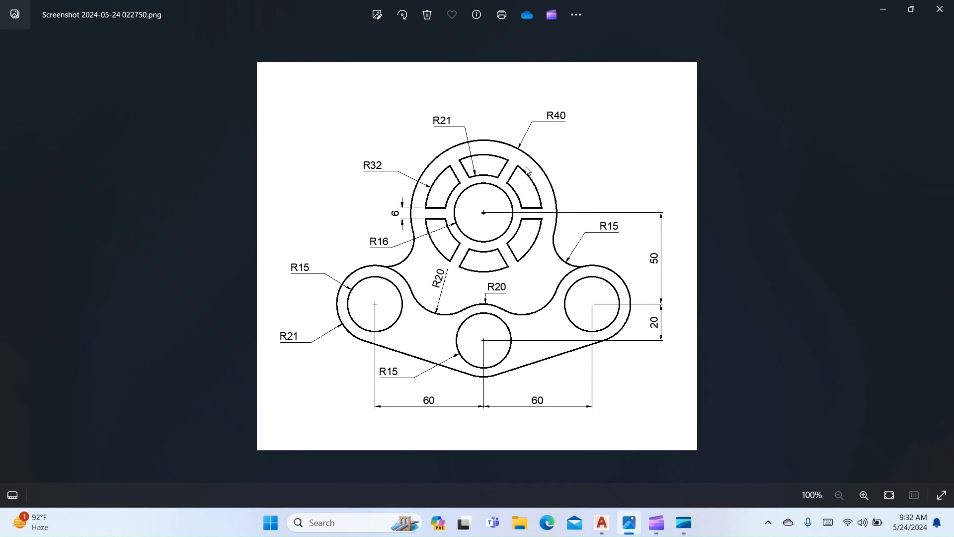
{"action": "left_click", "coordinate": [631, 520]}
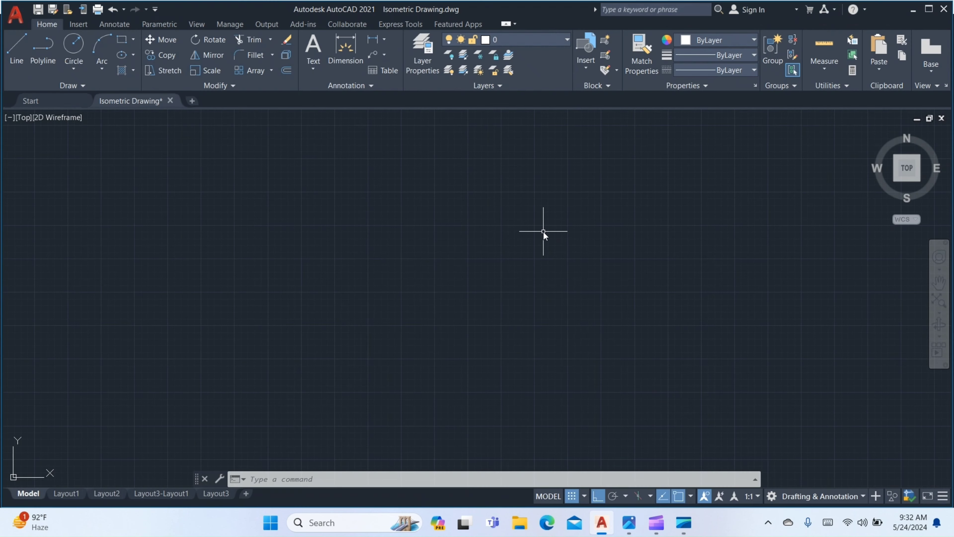
Draw a radius-40 circle centred in the empty area
{"action": "type", "text": "c"}
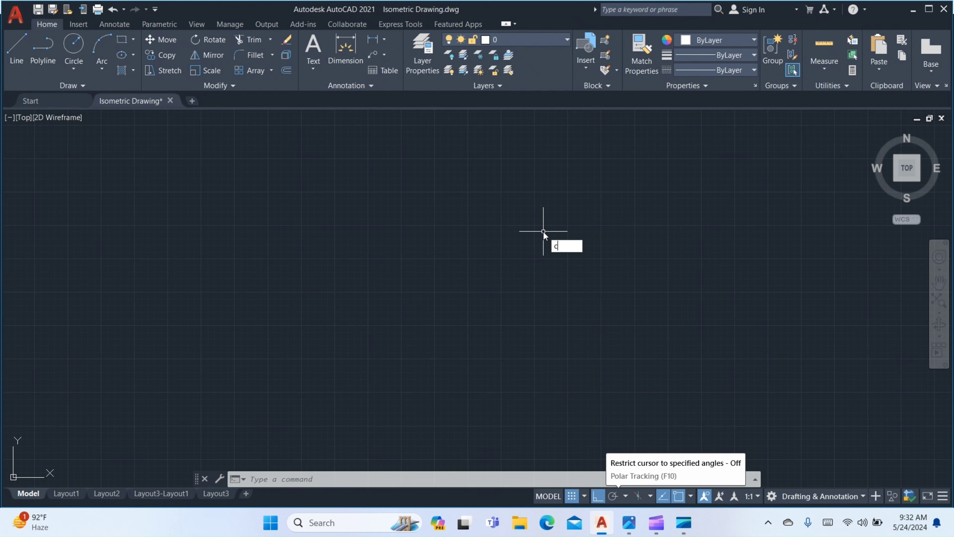
{"action": "type", "text": "'"}
{"action": "key", "text": "Return"}
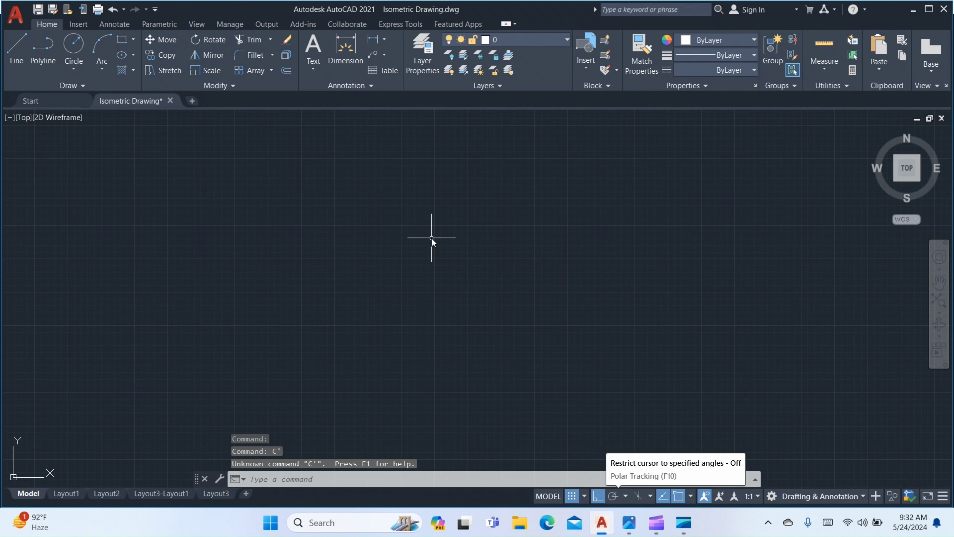
{"action": "type", "text": "4"}
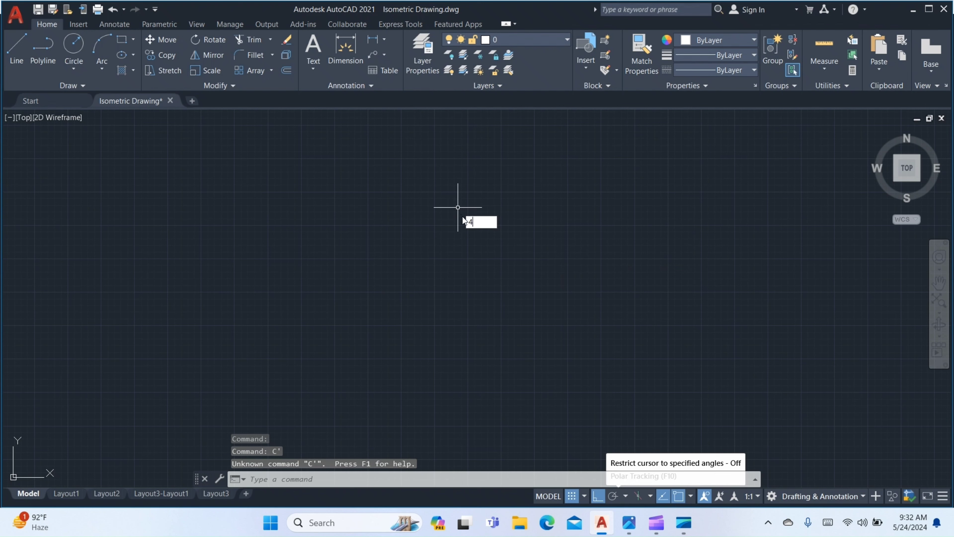
{"action": "key", "text": "Escape"}
{"action": "type", "text": "C"}
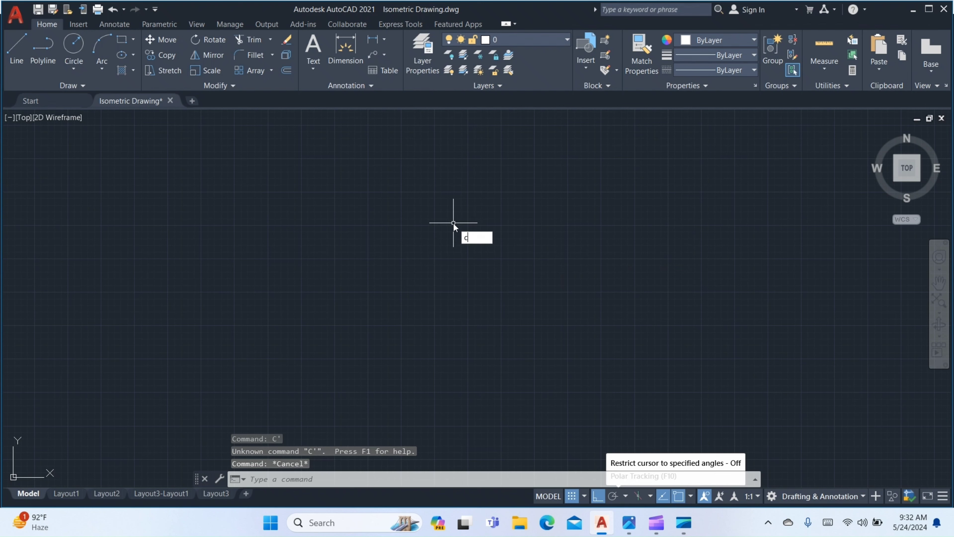
{"action": "key", "text": "Return"}
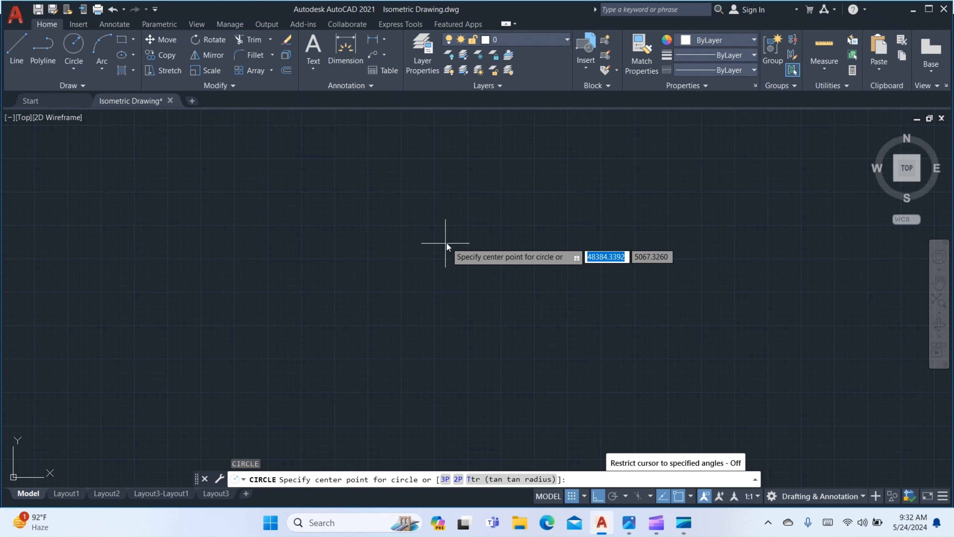
{"action": "left_click", "coordinate": [447, 242]}
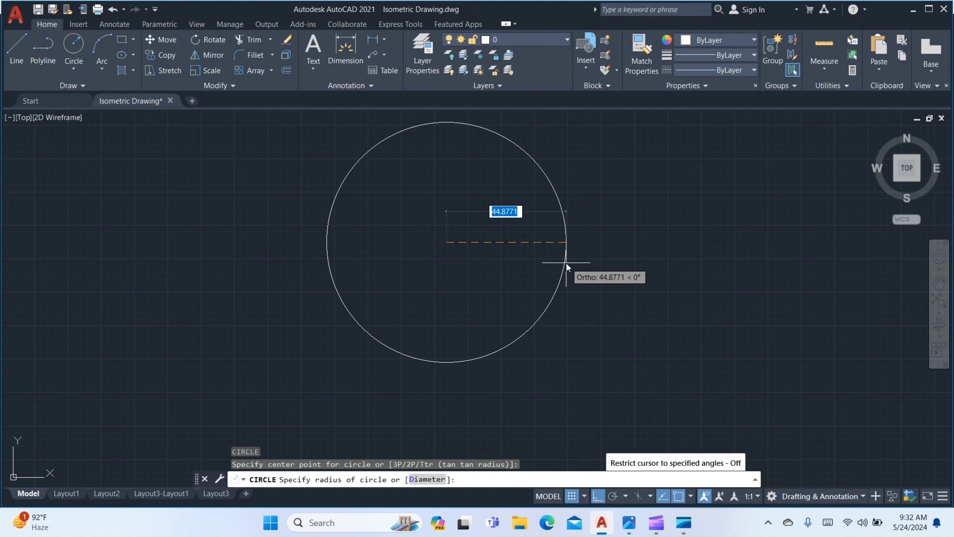
{"action": "type", "text": "40"}
{"action": "key", "text": "Return"}
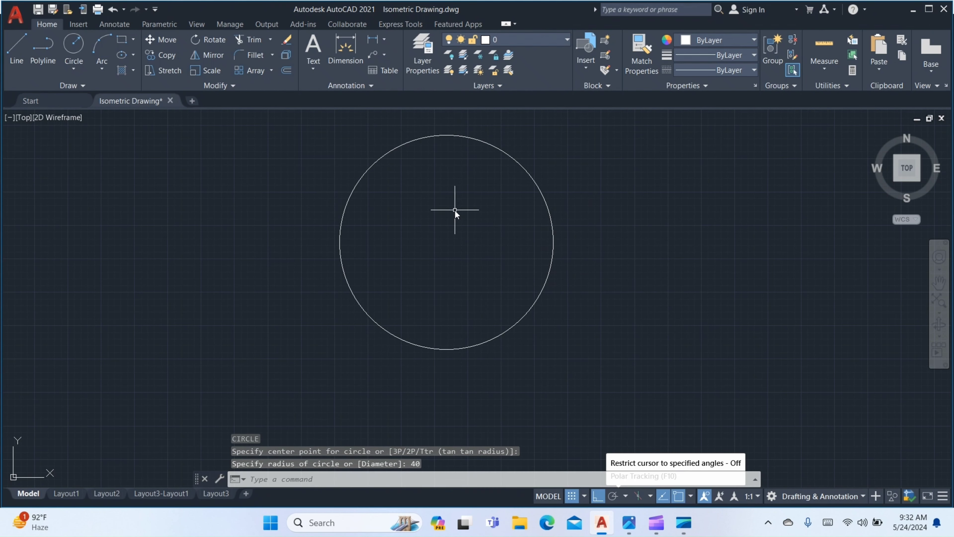
{"action": "mouse_move", "coordinate": [455, 210]}
{"action": "middle_mouse_down"}
{"action": "mouse_move", "coordinate": [548, 253]}
{"action": "mouse_move", "coordinate": [502, 225]}
{"action": "middle_mouse_up"}
{"action": "scroll", "coordinate": [556, 249], "scroll_direction": "up", "scroll_amount": 2}
{"action": "scroll", "coordinate": [556, 250], "scroll_direction": "down", "scroll_amount": 2}
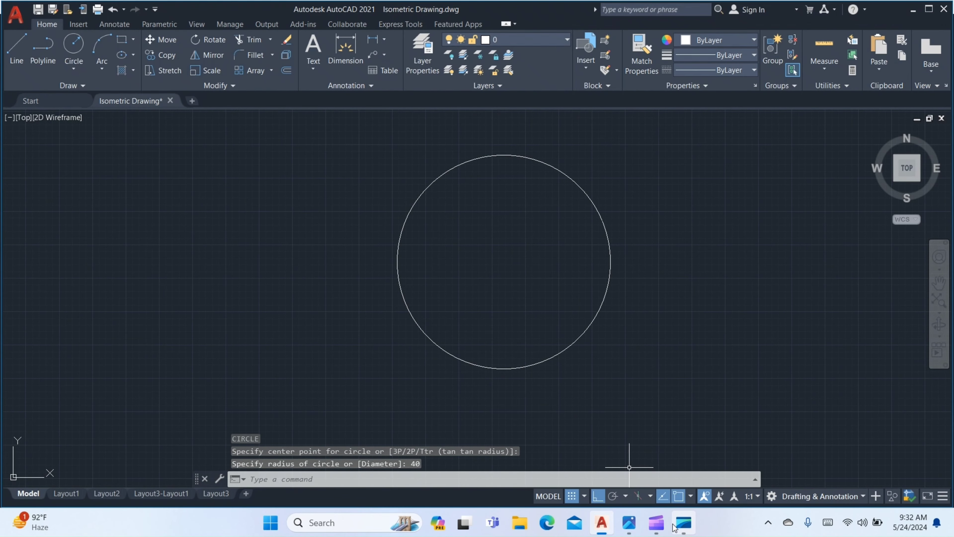
Add a radius-32 circle on the R40 circle's centre
{"action": "left_click", "coordinate": [628, 529]}
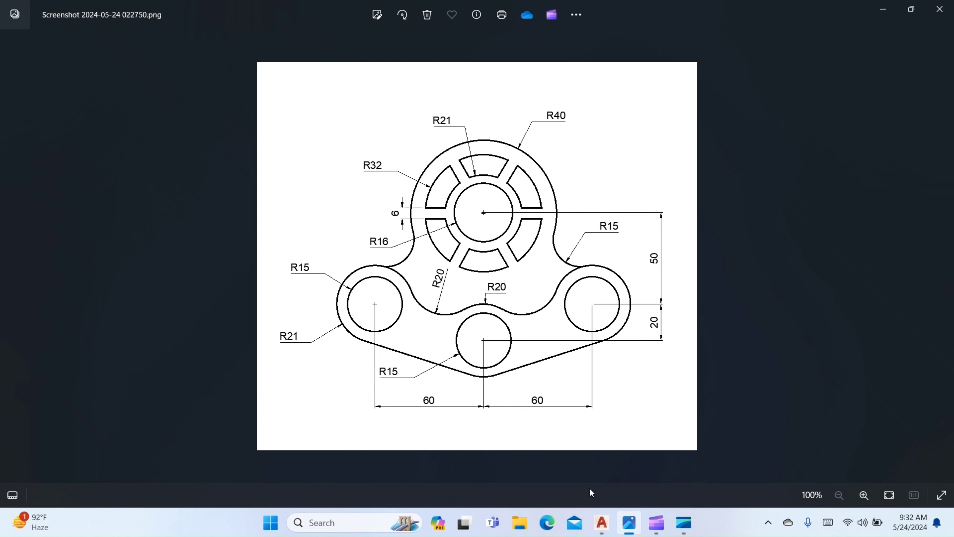
{"action": "left_click", "coordinate": [601, 523]}
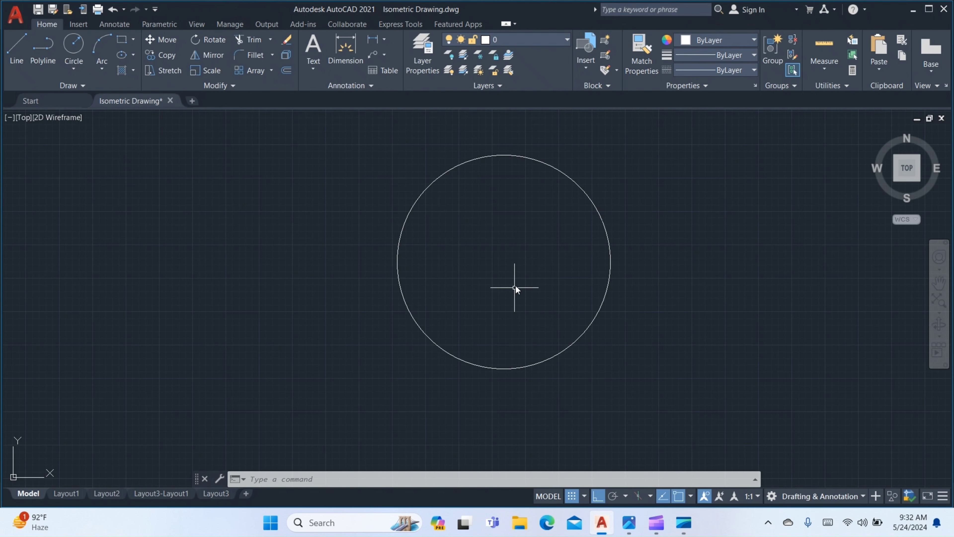
{"action": "type", "text": "c"}
{"action": "key", "text": "Return"}
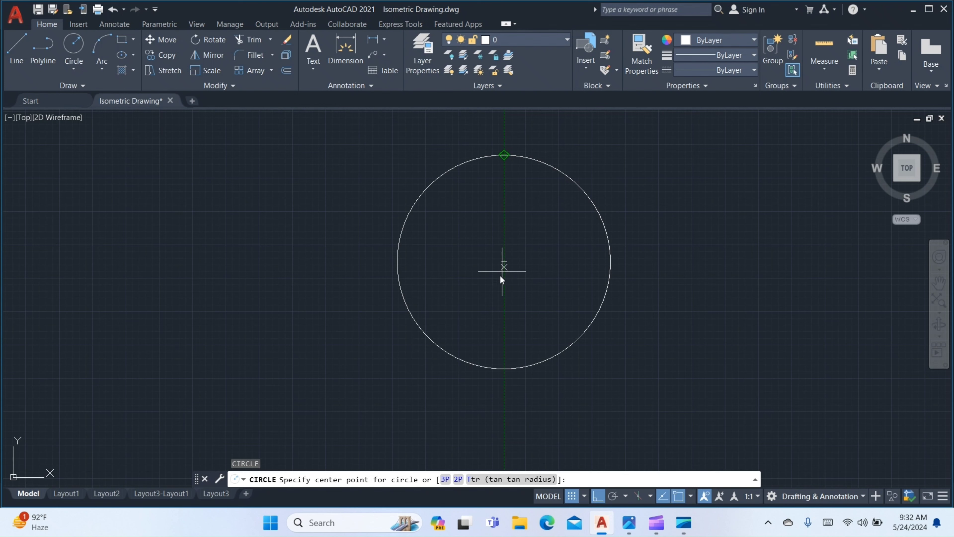
{"action": "left_click", "coordinate": [504, 261]}
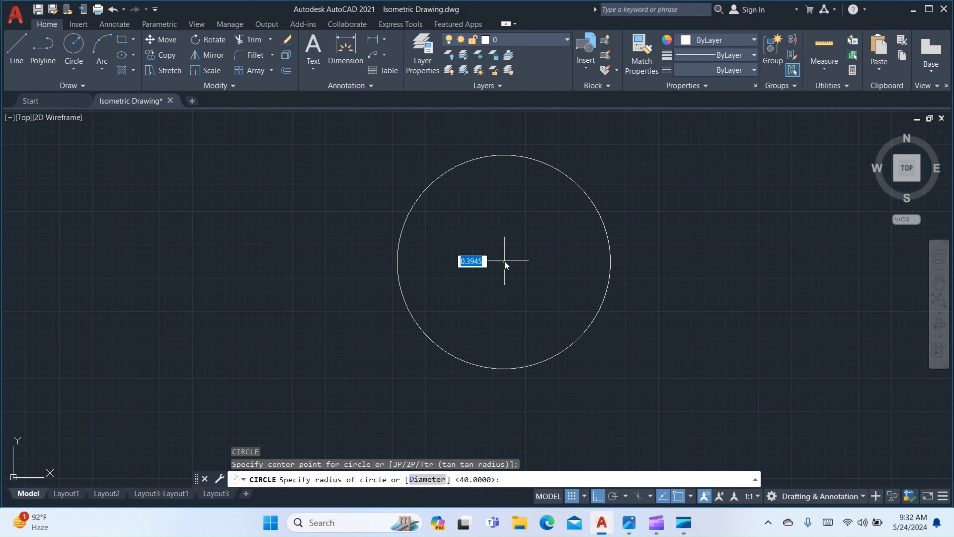
{"action": "type", "text": "32"}
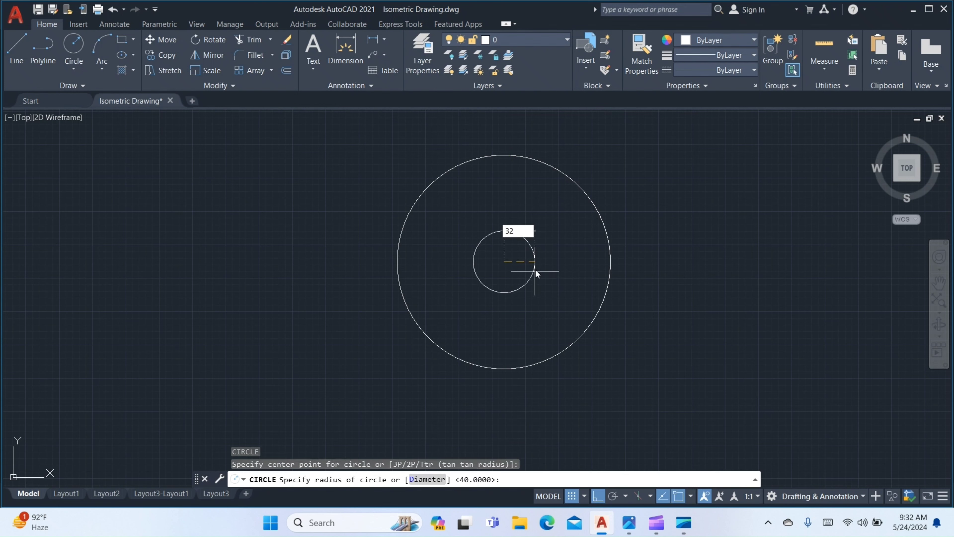
{"action": "key", "text": "Return"}
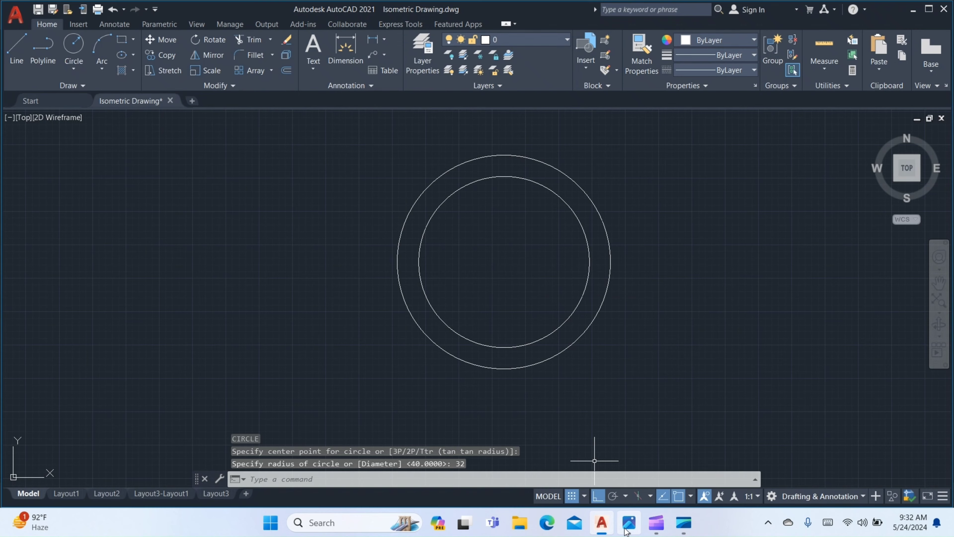
Add a radius-21 circle on the same shared centre
{"action": "left_click", "coordinate": [626, 528]}
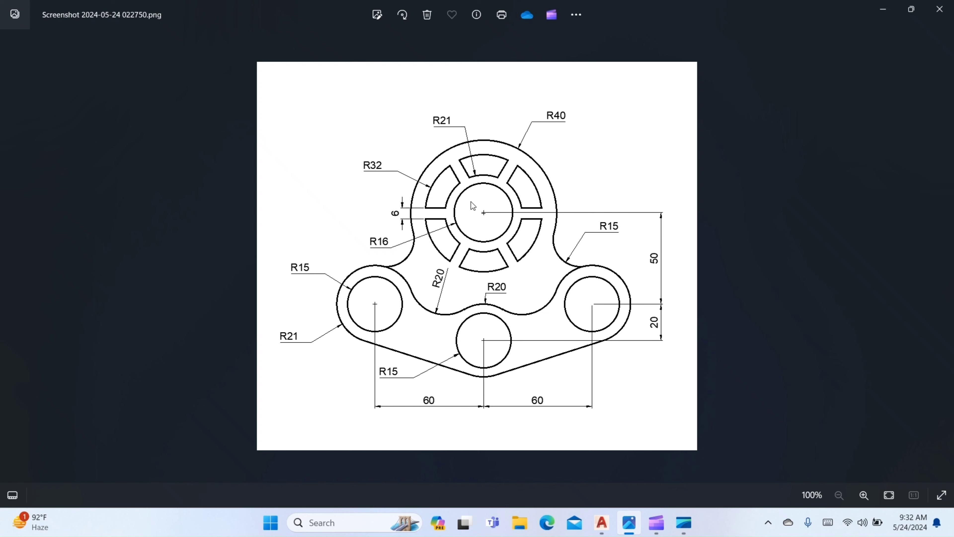
{"action": "left_click", "coordinate": [602, 521]}
{"action": "type", "text": "c"}
{"action": "key", "text": "Return"}
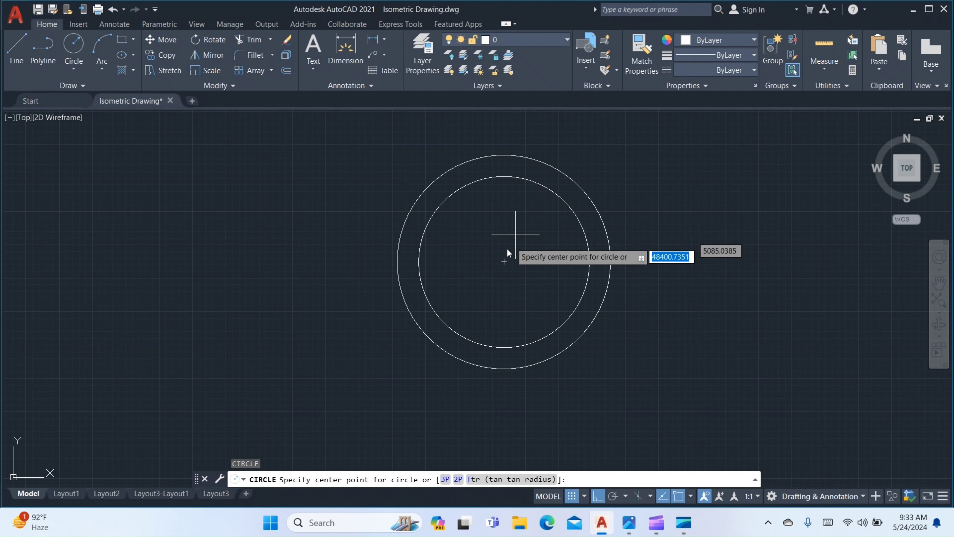
{"action": "left_click", "coordinate": [504, 260]}
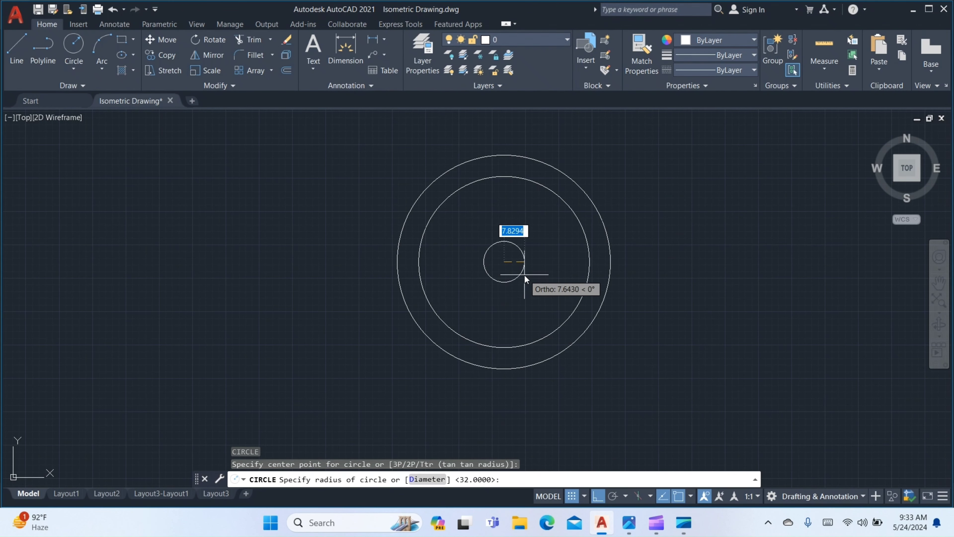
{"action": "type", "text": "21"}
{"action": "key", "text": "Return"}
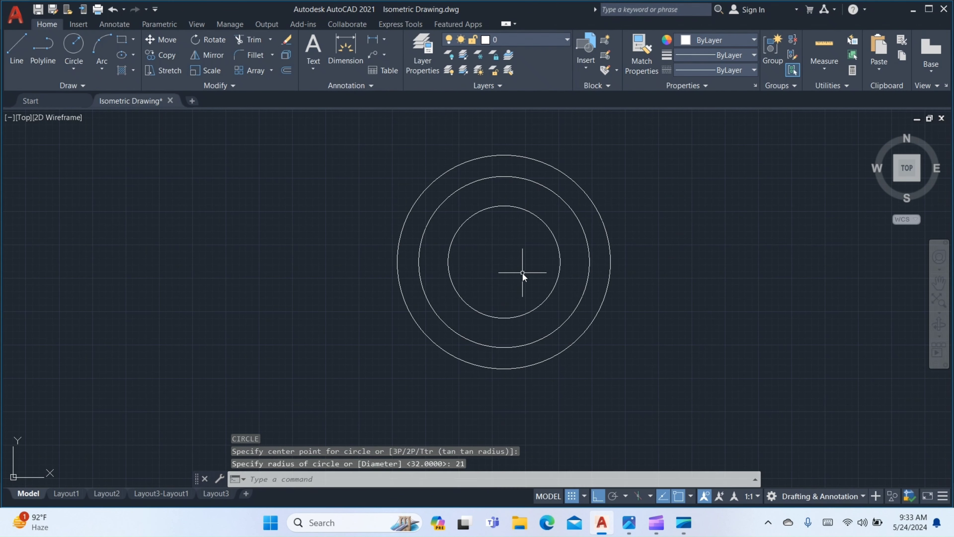
{"action": "key", "text": "Return"}
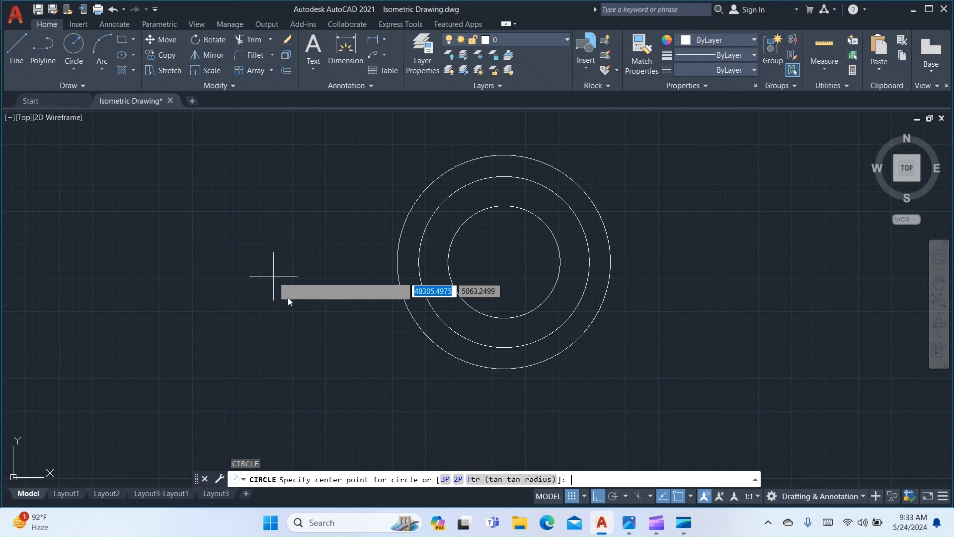
{"action": "key", "text": "Escape"}
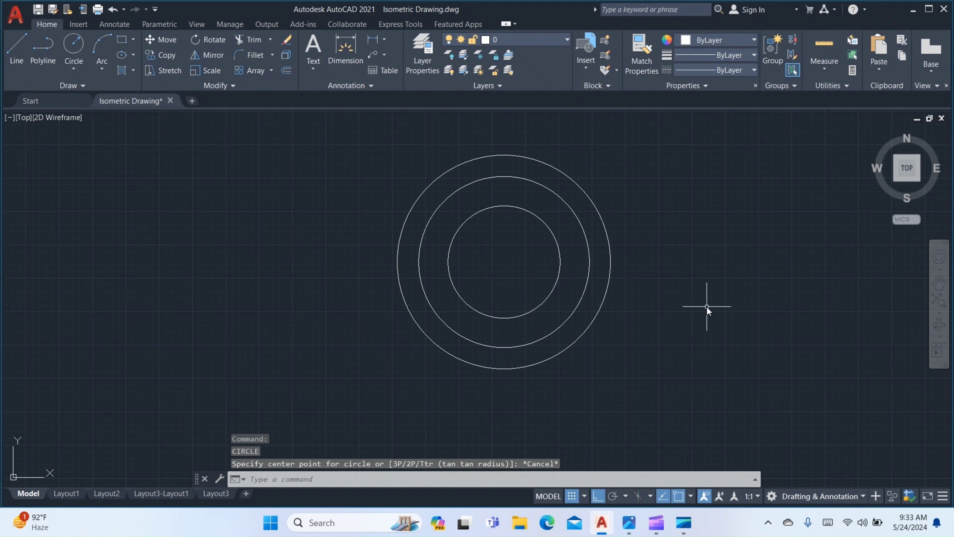
{"action": "left_click", "coordinate": [628, 525]}
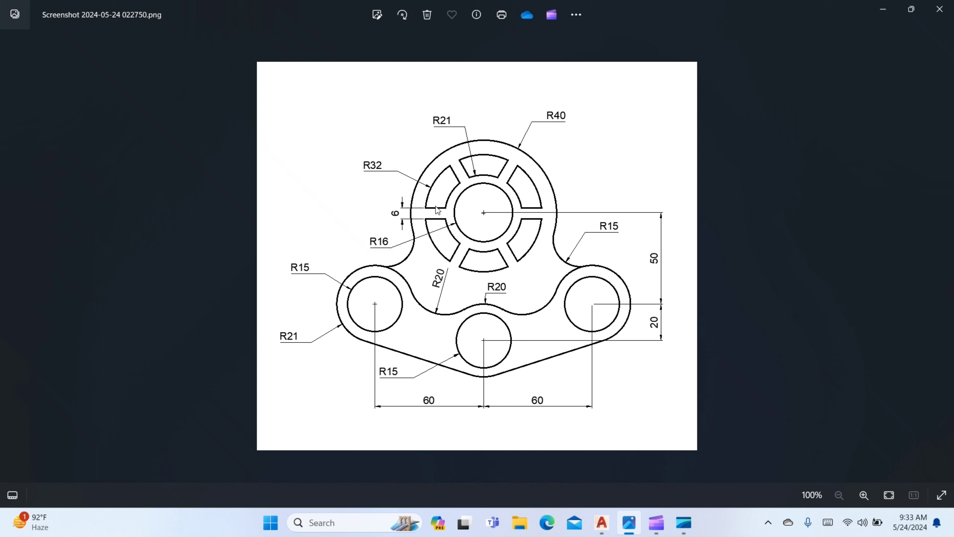
{"action": "left_click", "coordinate": [608, 522]}
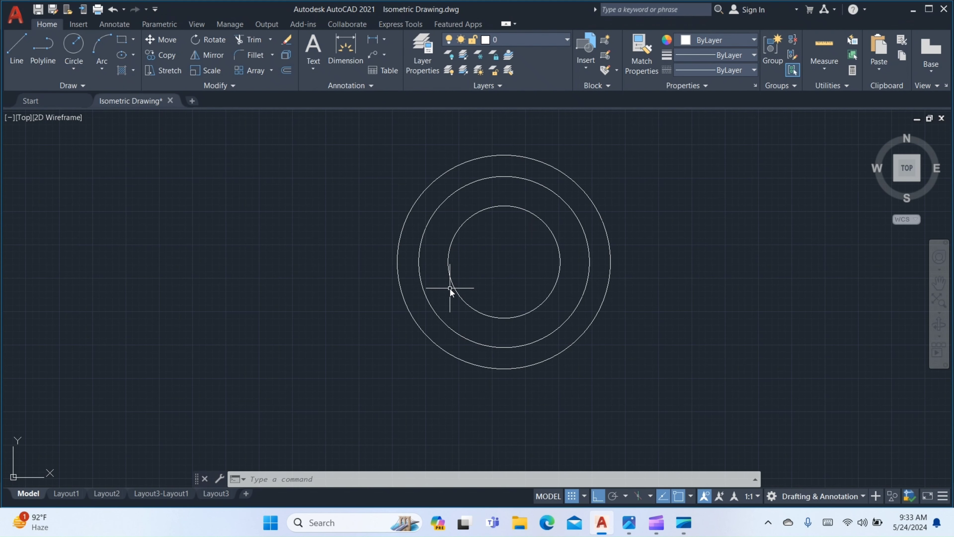
Draw a 32-unit horizontal line from the shared centre to the R32 circle
{"action": "type", "text": "l"}
{"action": "key", "text": "Return"}
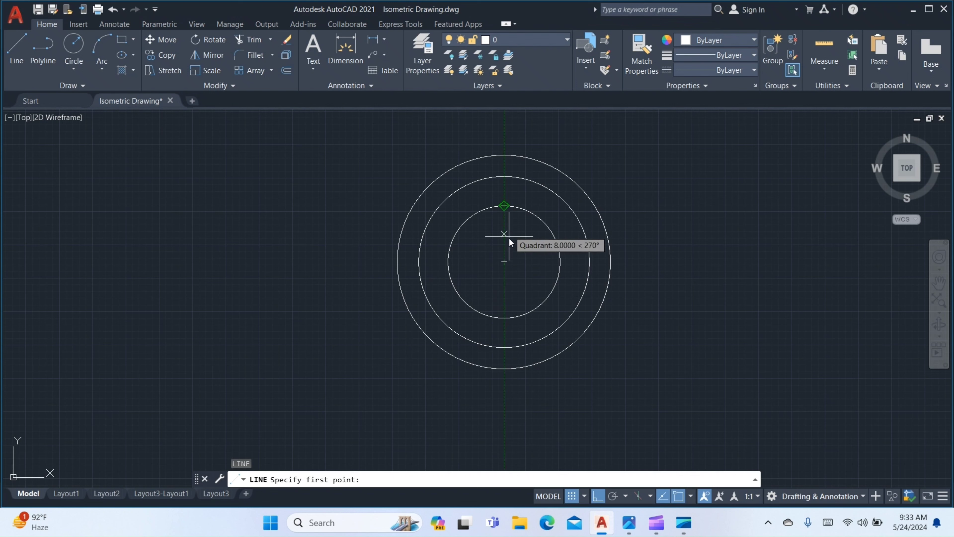
{"action": "left_click", "coordinate": [505, 262]}
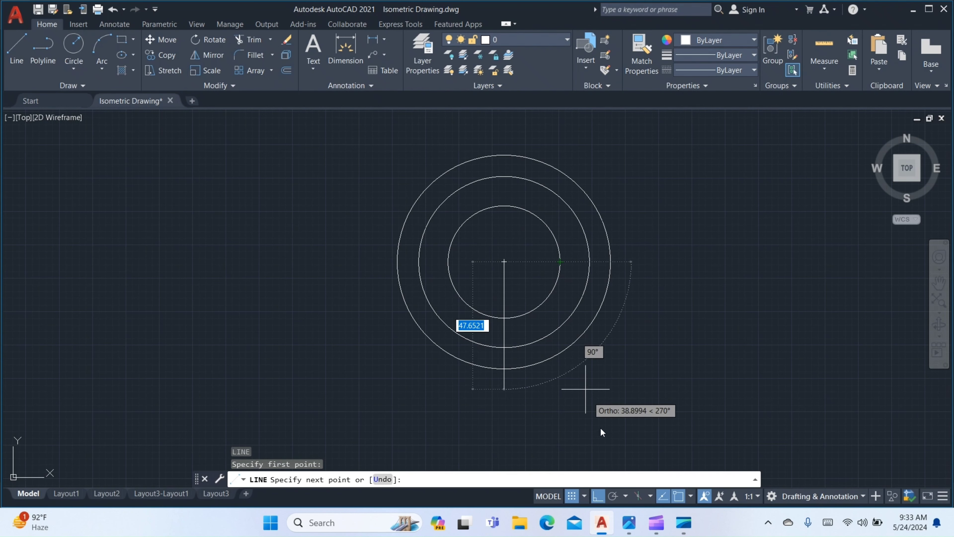
{"action": "left_click", "coordinate": [589, 261]}
{"action": "key", "text": "Return"}
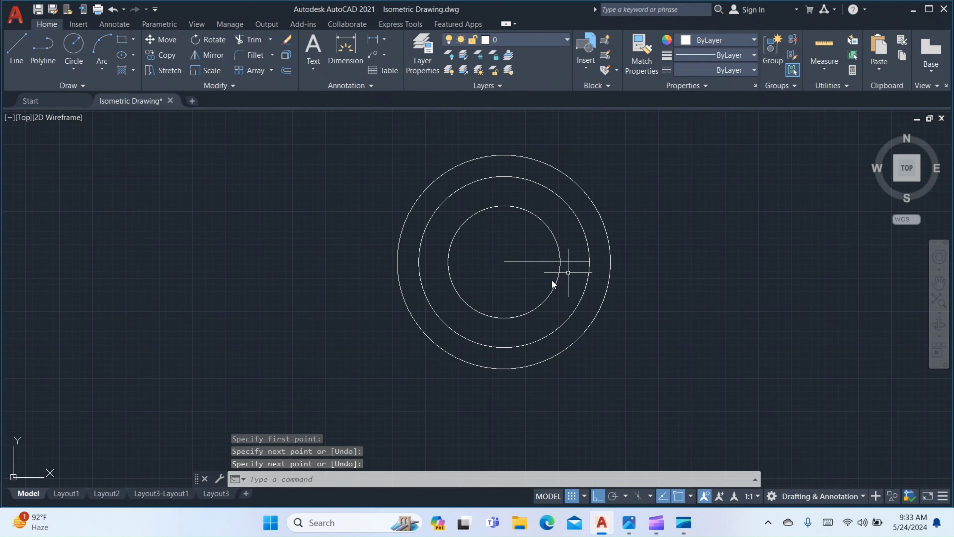
{"action": "left_click", "coordinate": [571, 260]}
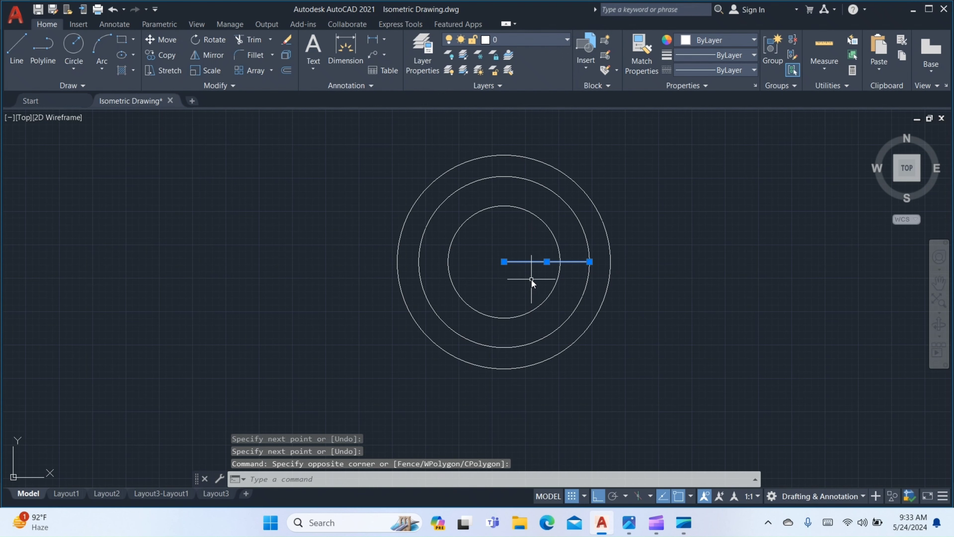
{"action": "left_click", "coordinate": [625, 522]}
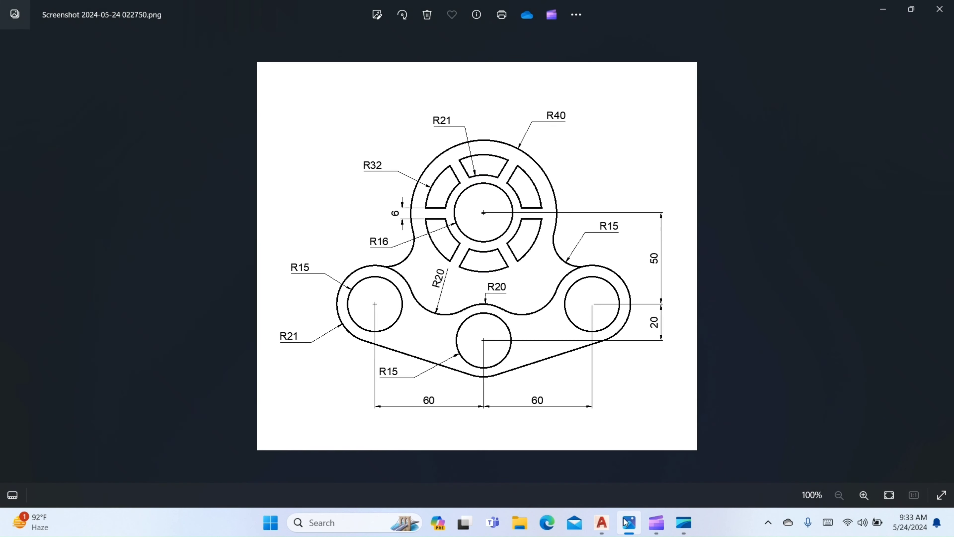
{"action": "left_click", "coordinate": [625, 522]}
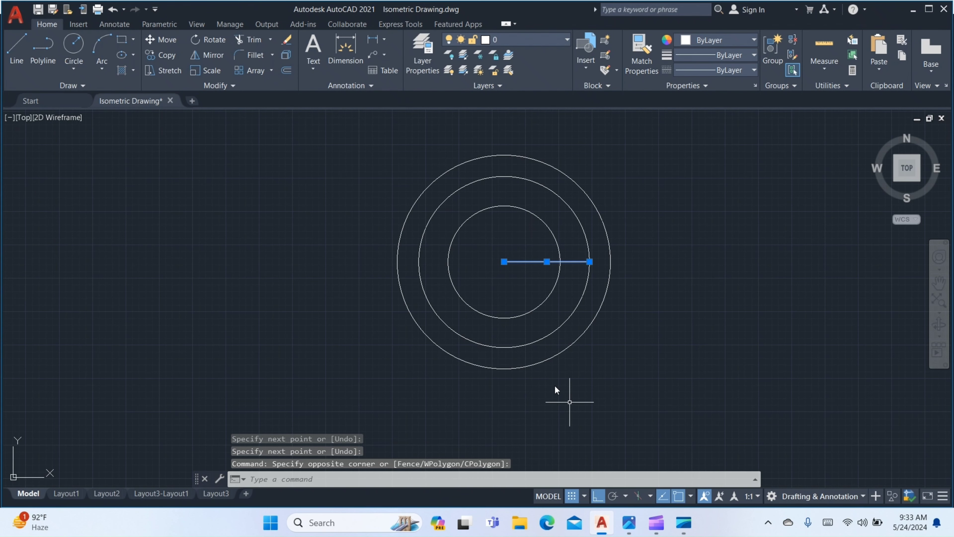
Offset the horizontal line by 3 above and below
{"action": "key", "text": "Escape"}
{"action": "type", "text": "o"}
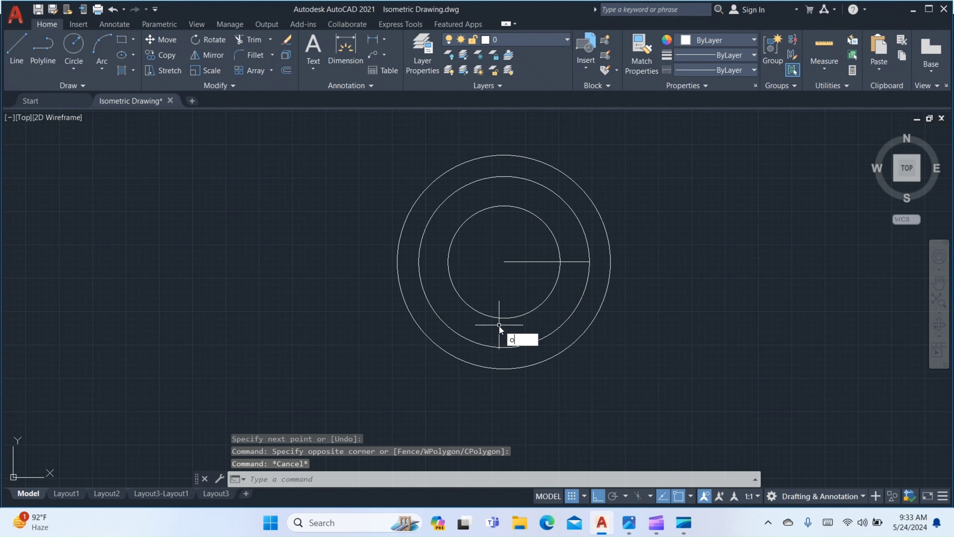
{"action": "key", "text": "Return"}
{"action": "type", "text": "3"}
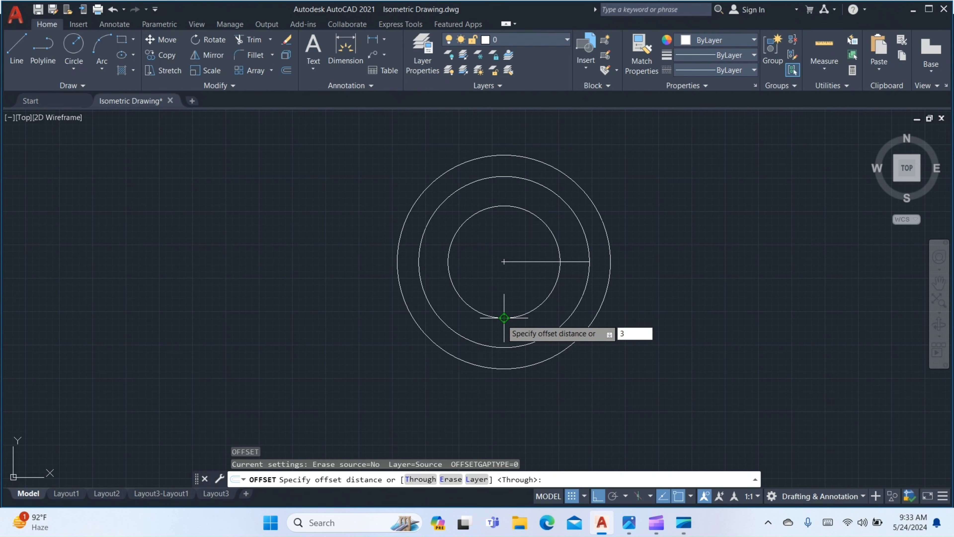
{"action": "key", "text": "Return"}
{"action": "left_click", "coordinate": [569, 262]}
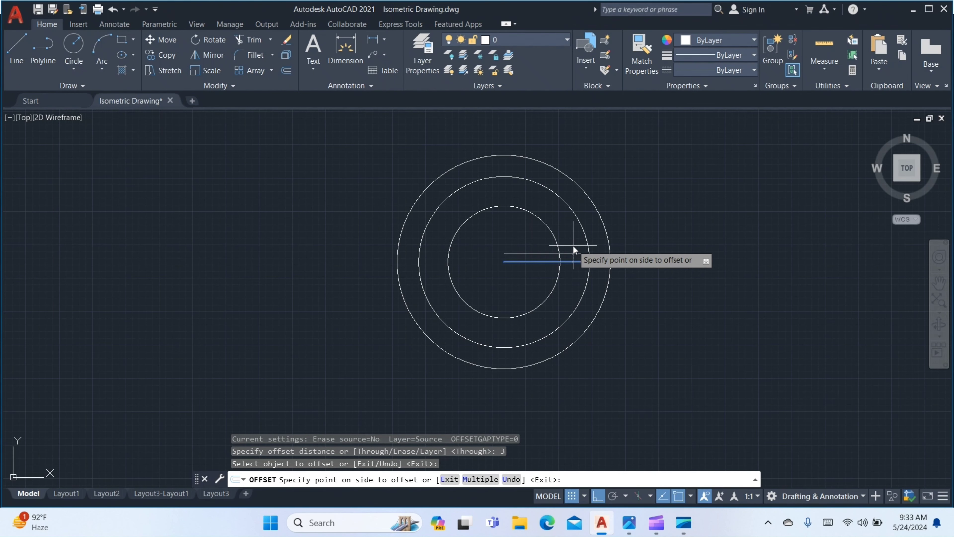
{"action": "left_click", "coordinate": [572, 266]}
{"action": "left_click", "coordinate": [574, 263]}
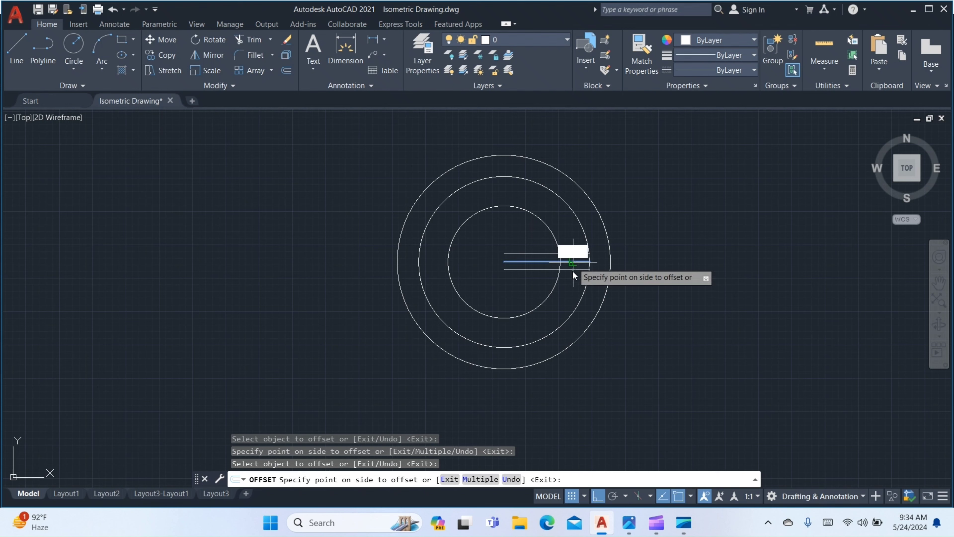
{"action": "key", "text": "Return"}
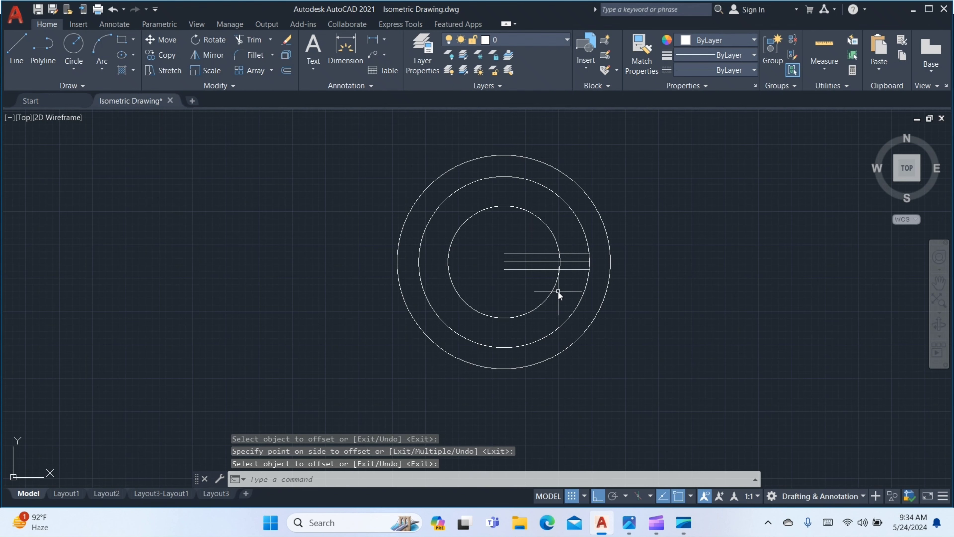
Trim the lines inside the R21 circle and remove the middle line
{"action": "type", "text": "tr"}
{"action": "key", "text": "Return"}
{"action": "scroll", "coordinate": [548, 278], "scroll_direction": "up", "scroll_amount": 2}
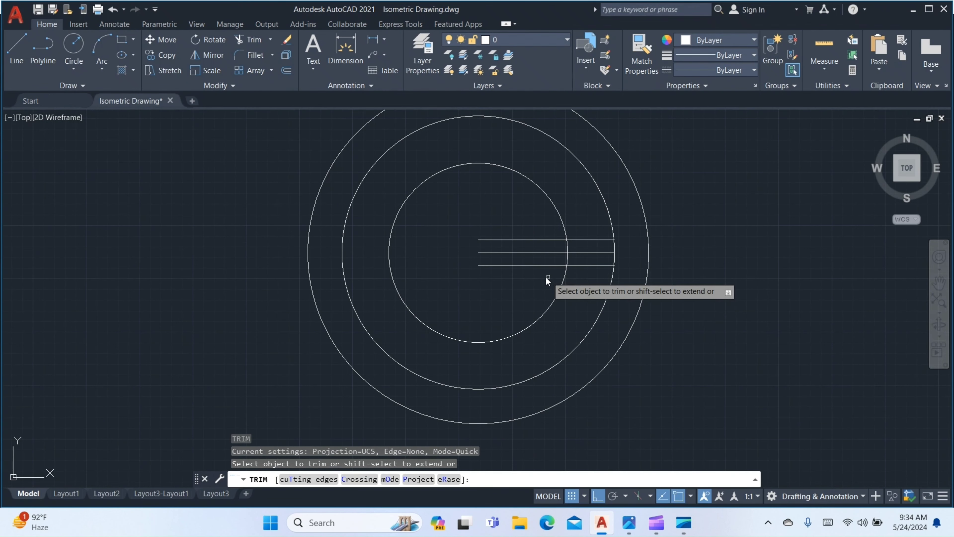
{"action": "left_click", "coordinate": [538, 239]}
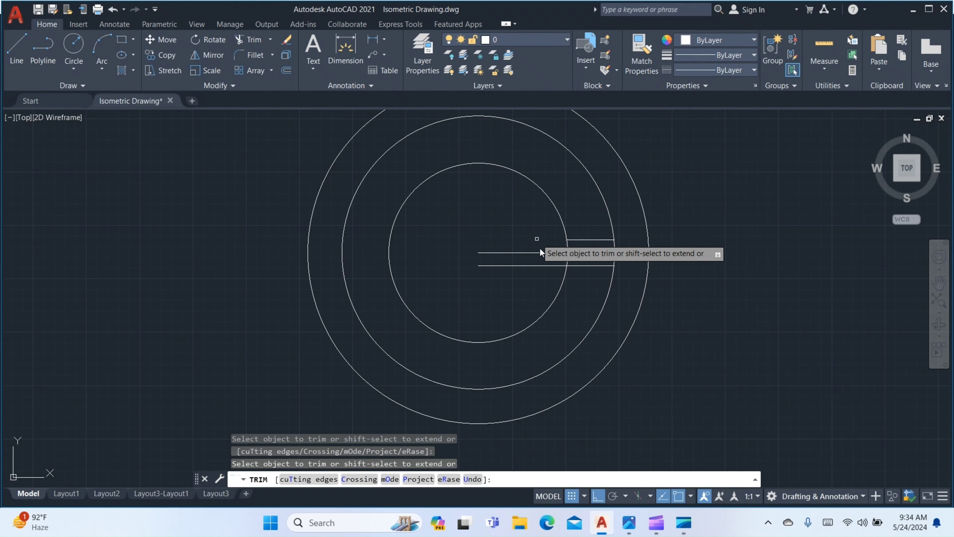
{"action": "left_click", "coordinate": [540, 266]}
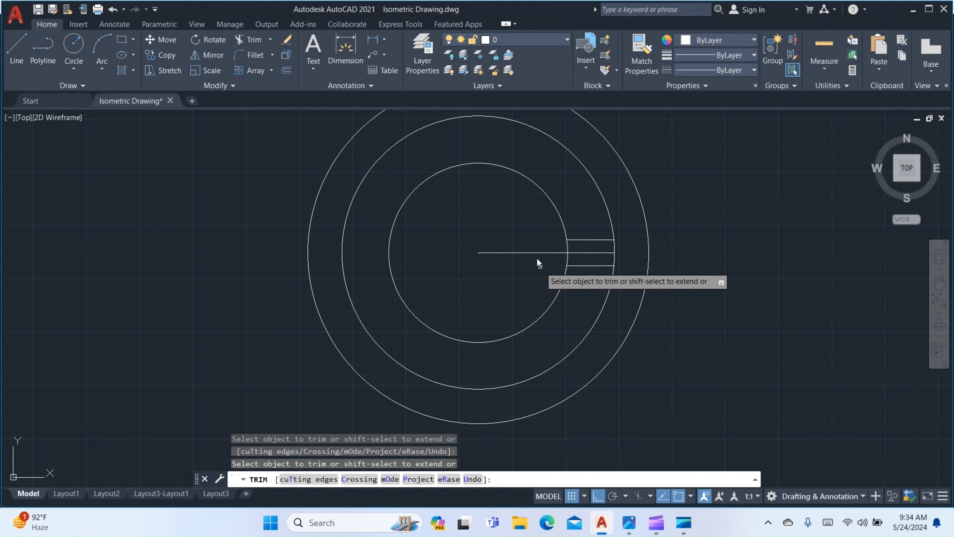
{"action": "left_click", "coordinate": [597, 250]}
{"action": "key", "text": "Escape"}
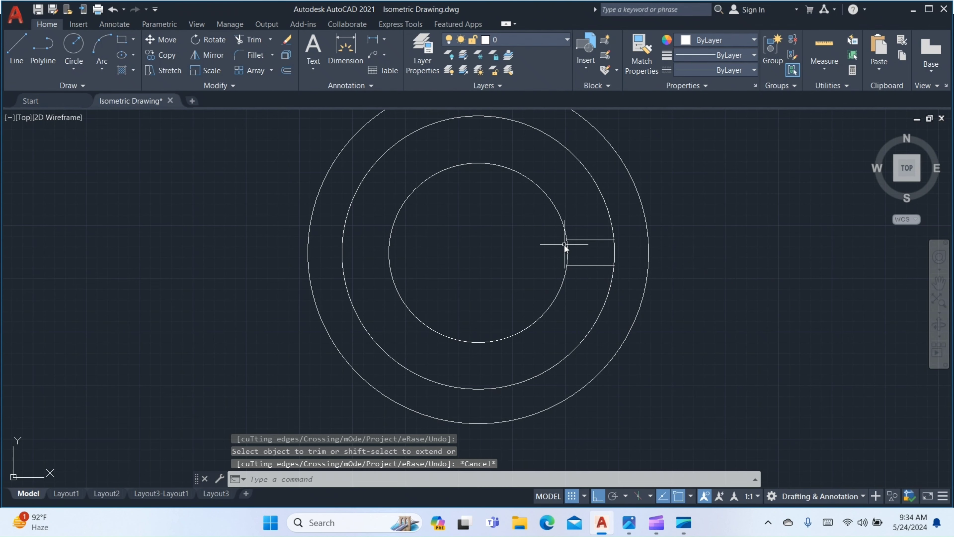
{"action": "scroll", "coordinate": [563, 244], "scroll_direction": "up", "scroll_amount": 5}
{"action": "scroll", "coordinate": [787, 281], "scroll_direction": "up", "scroll_amount": 2}
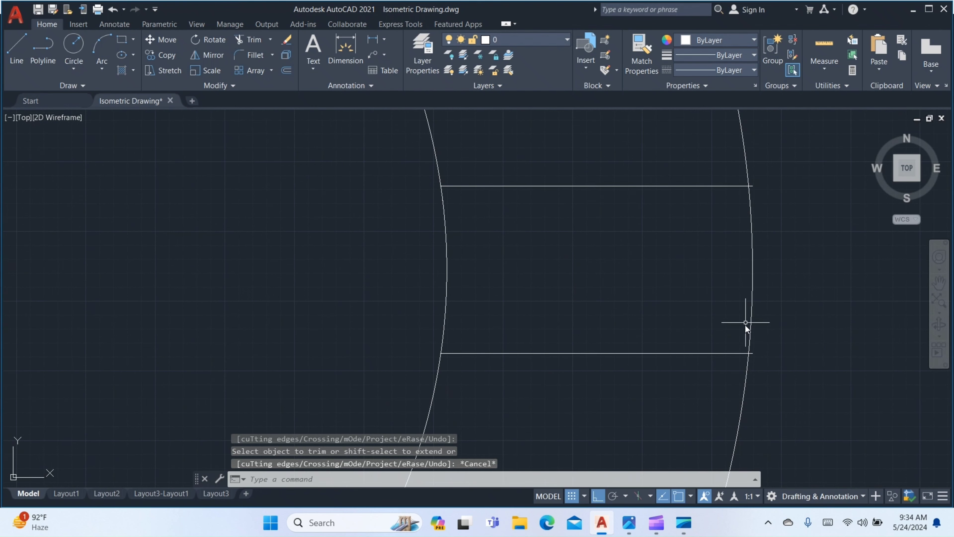
{"action": "scroll", "coordinate": [765, 372], "scroll_direction": "up", "scroll_amount": 2}
Trim the line end sticking past the R32 circle and recentre the view
{"action": "type", "text": "T"}
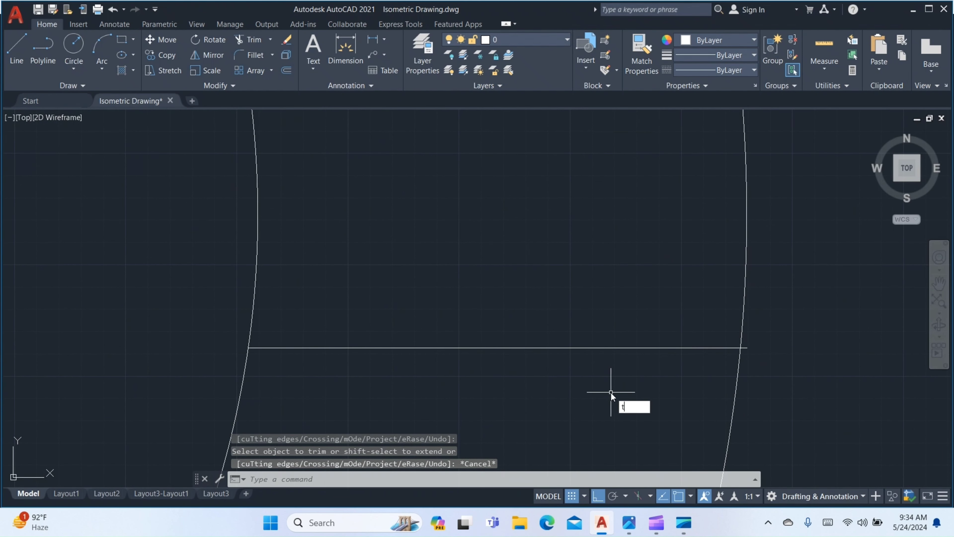
{"action": "type", "text": "r"}
{"action": "key", "text": "Return"}
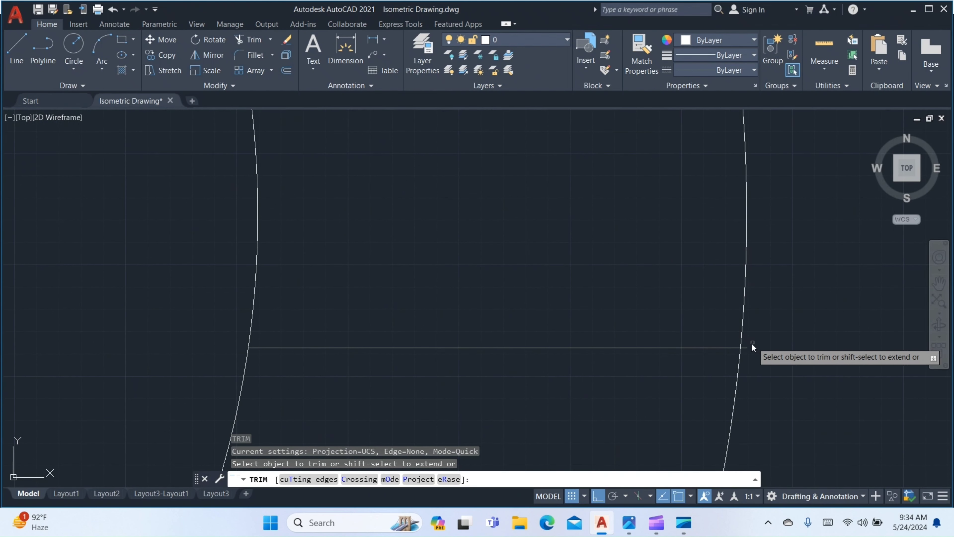
{"action": "left_click", "coordinate": [747, 348]}
{"action": "scroll", "coordinate": [735, 393], "scroll_direction": "up", "scroll_amount": 2}
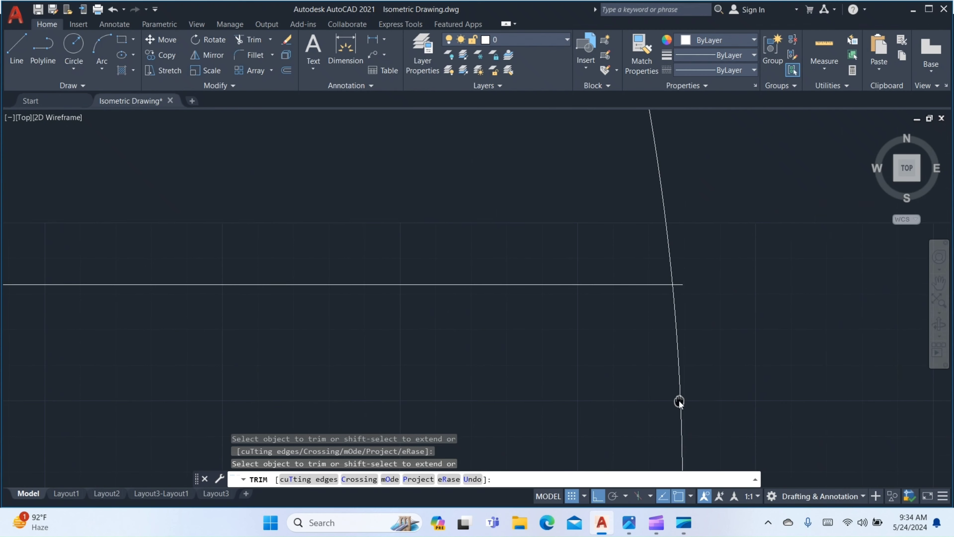
{"action": "scroll", "coordinate": [680, 285], "scroll_direction": "down", "scroll_amount": 2}
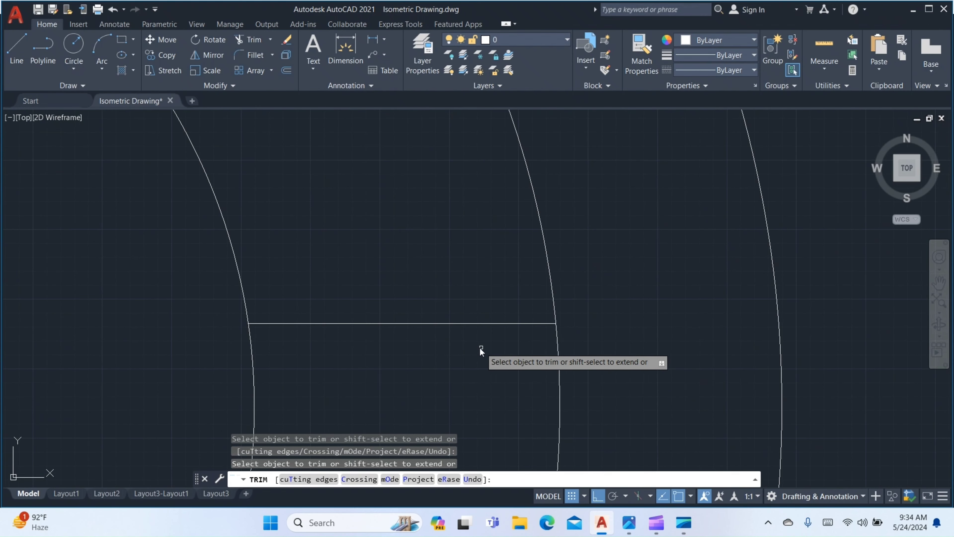
{"action": "middle_click_drag", "start_coordinate": [479, 347], "coordinate": [586, 192]}
{"action": "scroll", "coordinate": [554, 256], "scroll_direction": "down", "scroll_amount": 3}
{"action": "scroll", "coordinate": [458, 313], "scroll_direction": "down", "scroll_amount": 1}
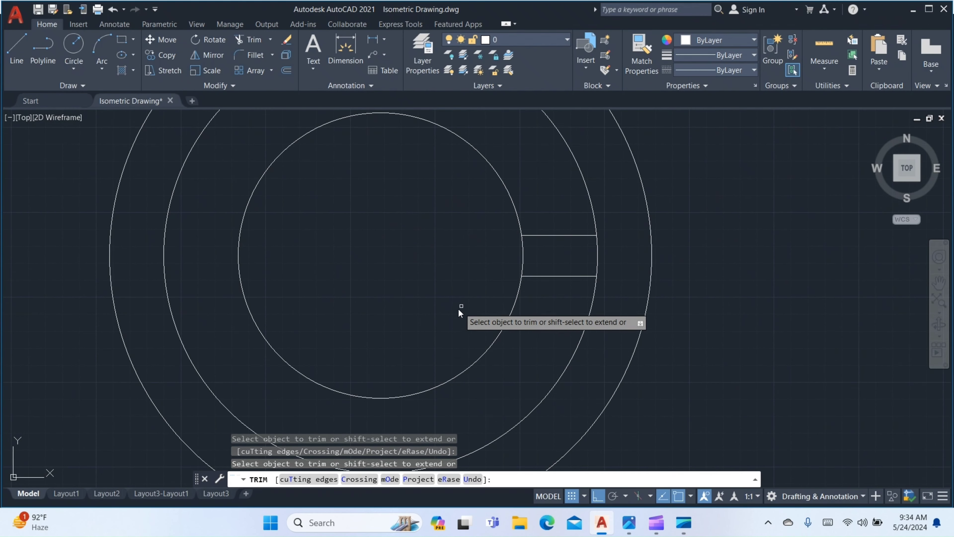
{"action": "scroll", "coordinate": [453, 314], "scroll_direction": "down", "scroll_amount": 2}
{"action": "key", "text": "Escape"}
{"action": "middle_click_drag", "start_coordinate": [480, 276], "coordinate": [541, 249]}
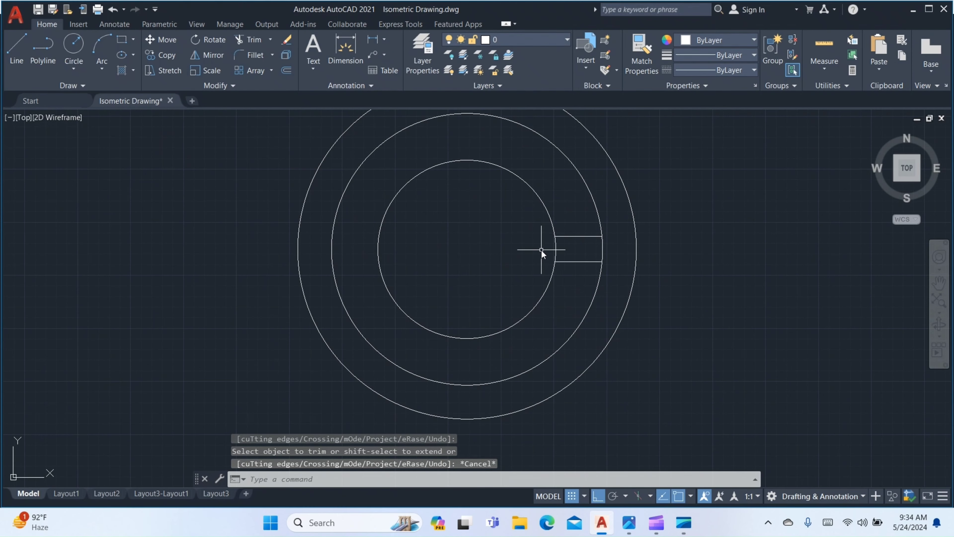
Polar-array the two spoke lines into 6 copies around the hub centre
{"action": "left_click", "coordinate": [577, 236]}
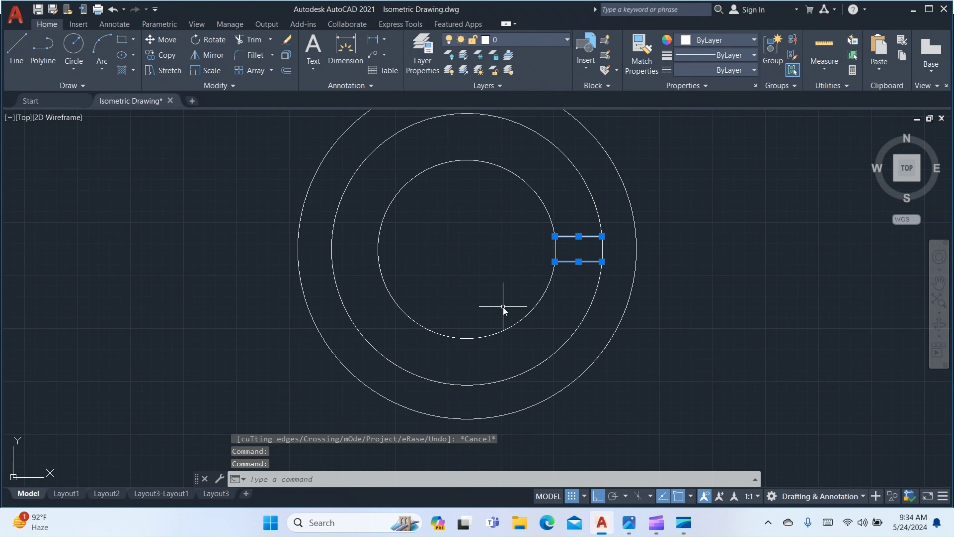
{"action": "type", "text": "A"}
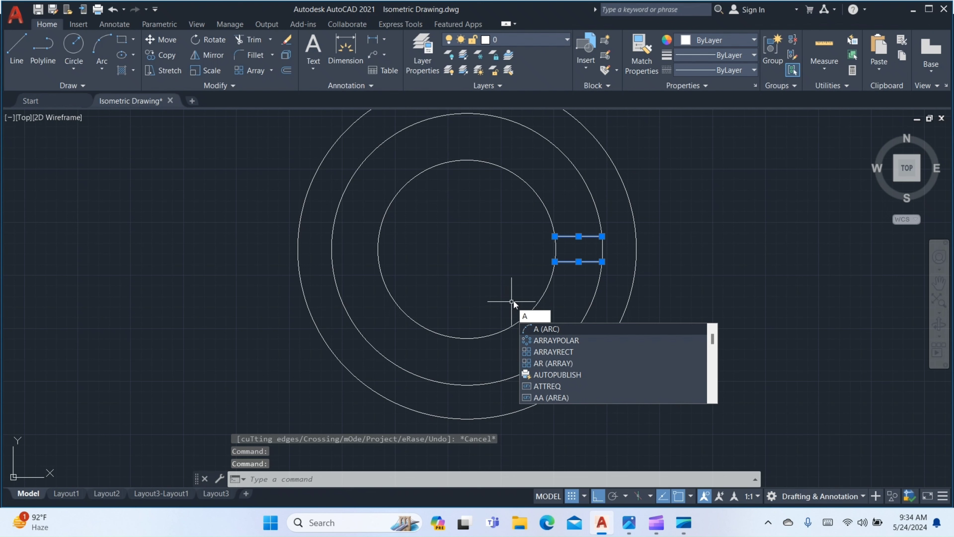
{"action": "left_click", "coordinate": [551, 342]}
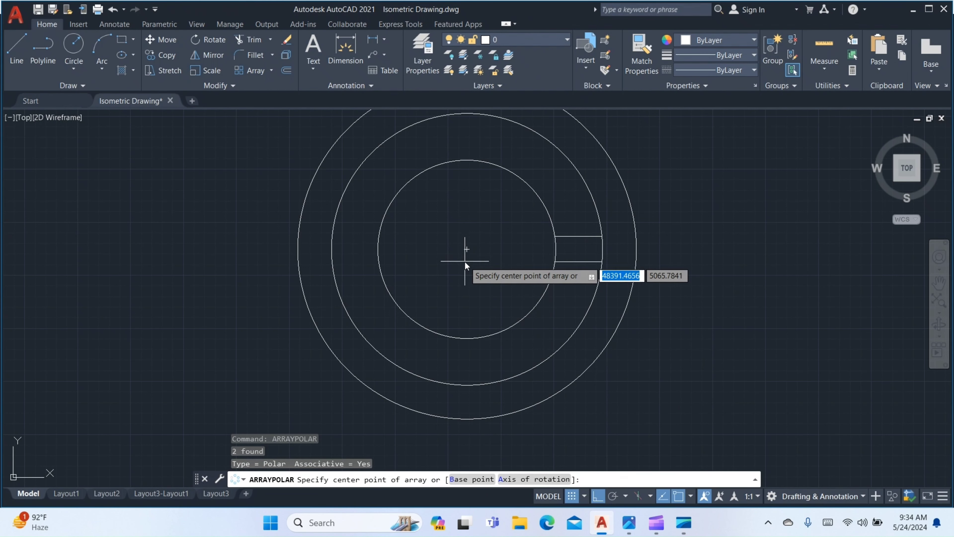
{"action": "left_click", "coordinate": [466, 249]}
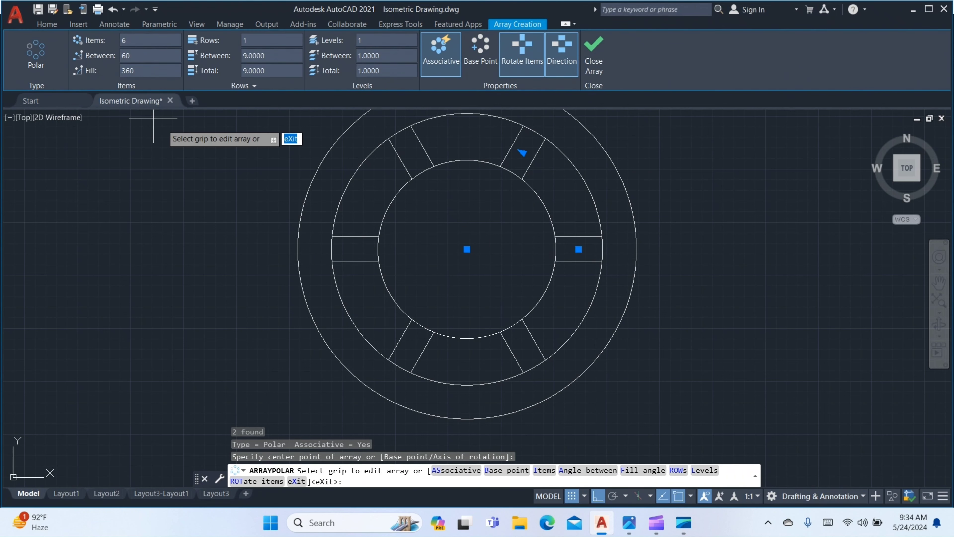
{"action": "mouse_move", "coordinate": [203, 153]}
{"action": "middle_mouse_down"}
{"action": "mouse_move", "coordinate": [240, 199]}
{"action": "mouse_move", "coordinate": [249, 193]}
{"action": "middle_mouse_up"}
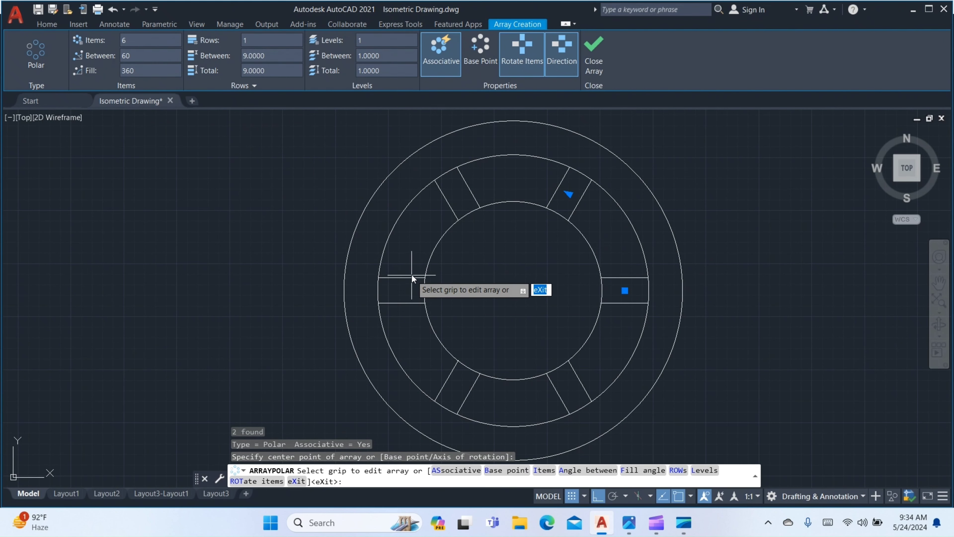
{"action": "key", "text": "Return"}
{"action": "middle_click_drag", "start_coordinate": [366, 324], "coordinate": [351, 268]}
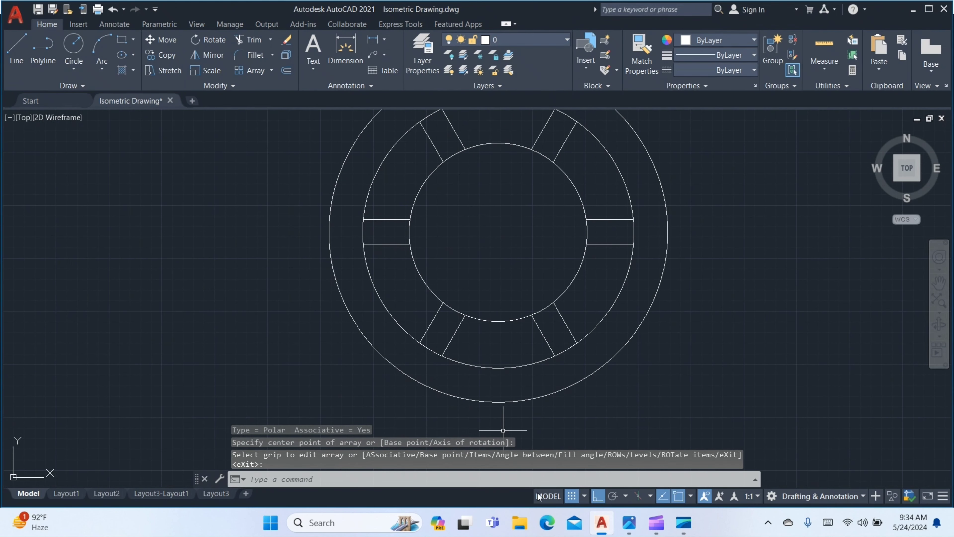
{"action": "scroll", "coordinate": [520, 347], "scroll_direction": "down", "scroll_amount": 2}
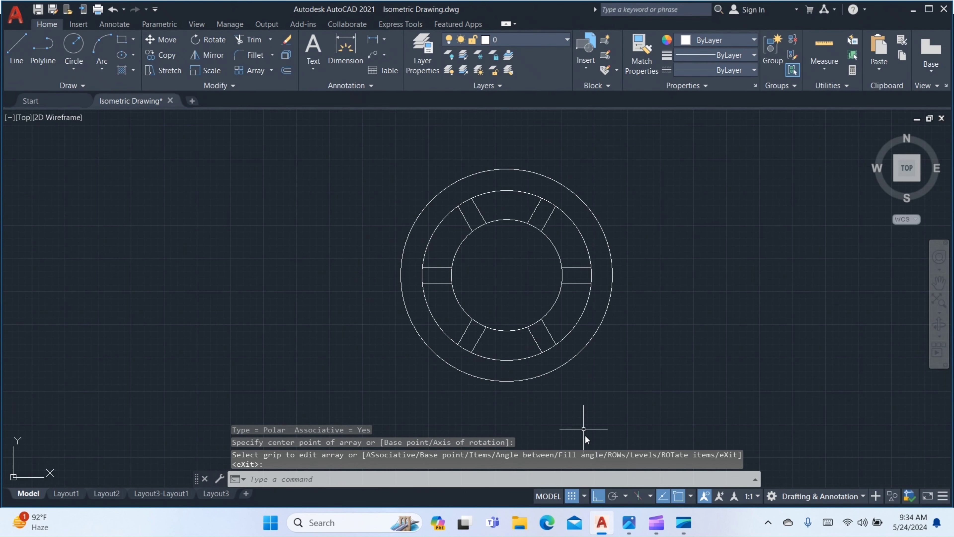
{"action": "left_click", "coordinate": [628, 523]}
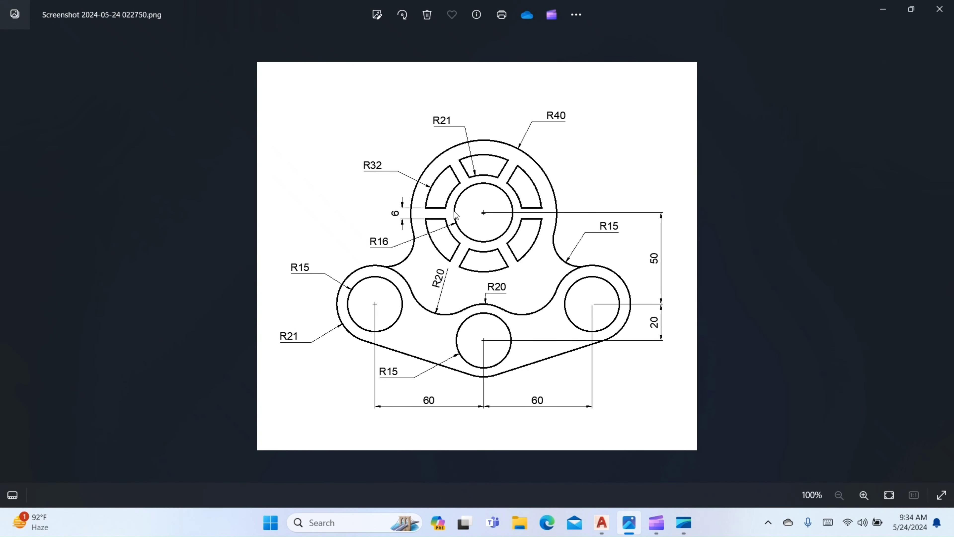
Trim the R21 and R32 arcs in the left, top-right and top-left slots
{"action": "left_click", "coordinate": [623, 529]}
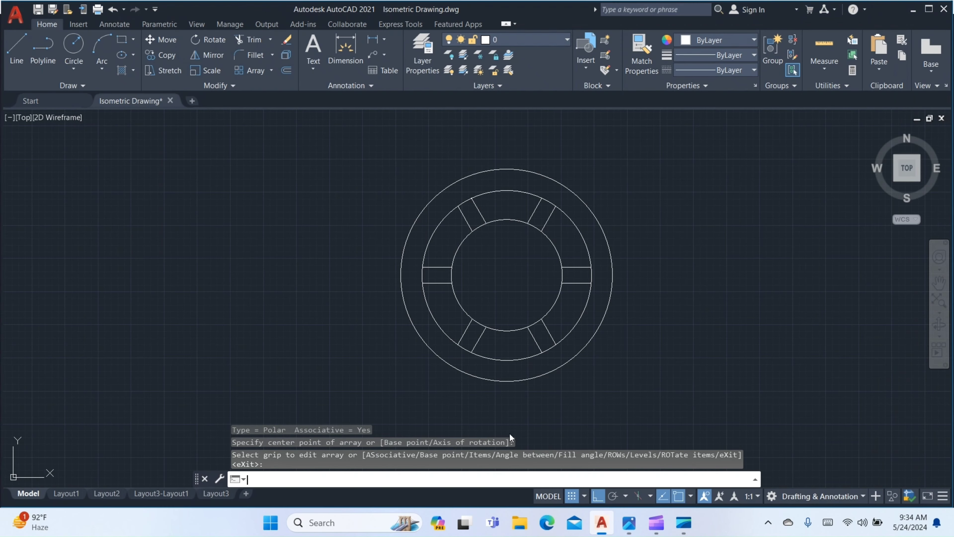
{"action": "type", "text": "tr"}
{"action": "key", "text": "Return"}
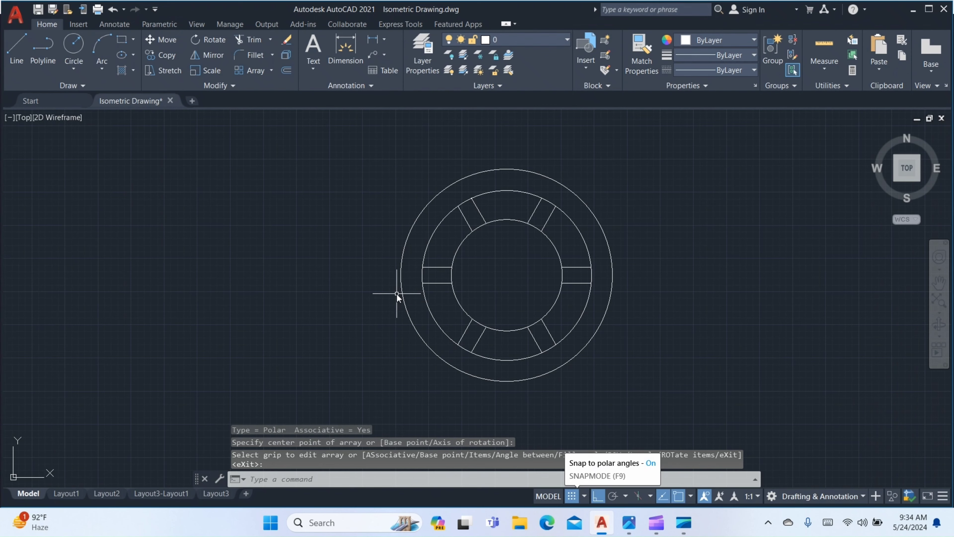
{"action": "scroll", "coordinate": [423, 284], "scroll_direction": "up", "scroll_amount": 2}
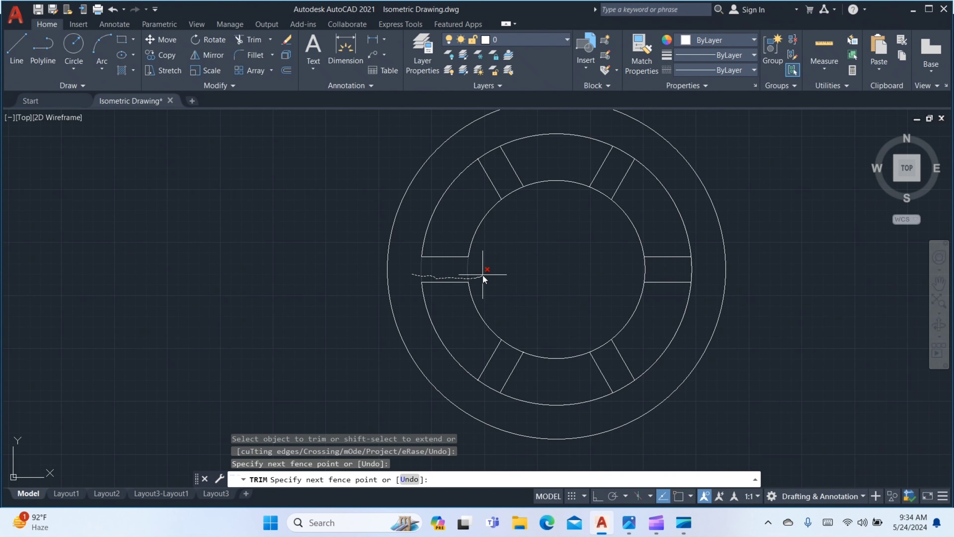
{"action": "left_click_drag", "start_coordinate": [483, 275], "coordinate": [483, 276]}
{"action": "left_click_drag", "start_coordinate": [563, 277], "coordinate": [633, 276]}
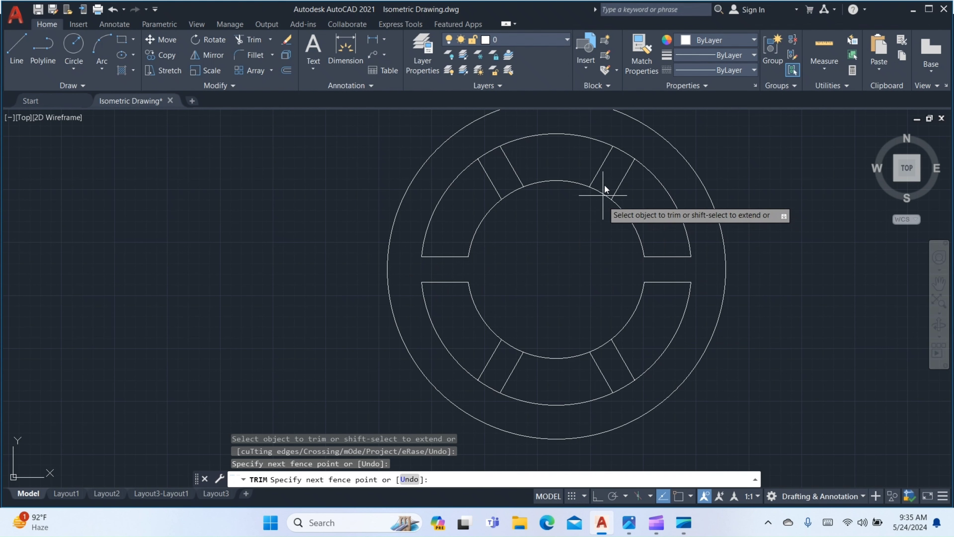
{"action": "left_click_drag", "start_coordinate": [605, 187], "coordinate": [625, 147]}
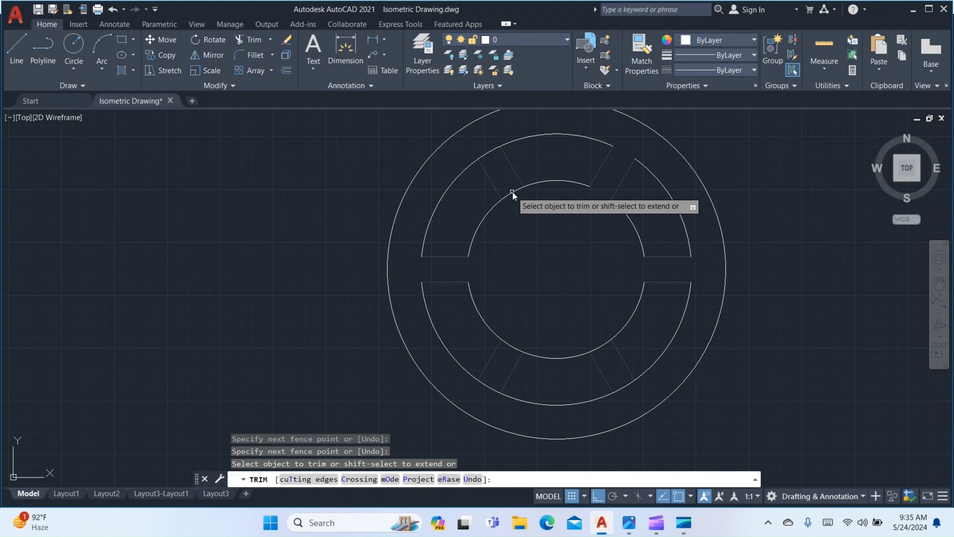
{"action": "left_click_drag", "start_coordinate": [514, 201], "coordinate": [484, 143]}
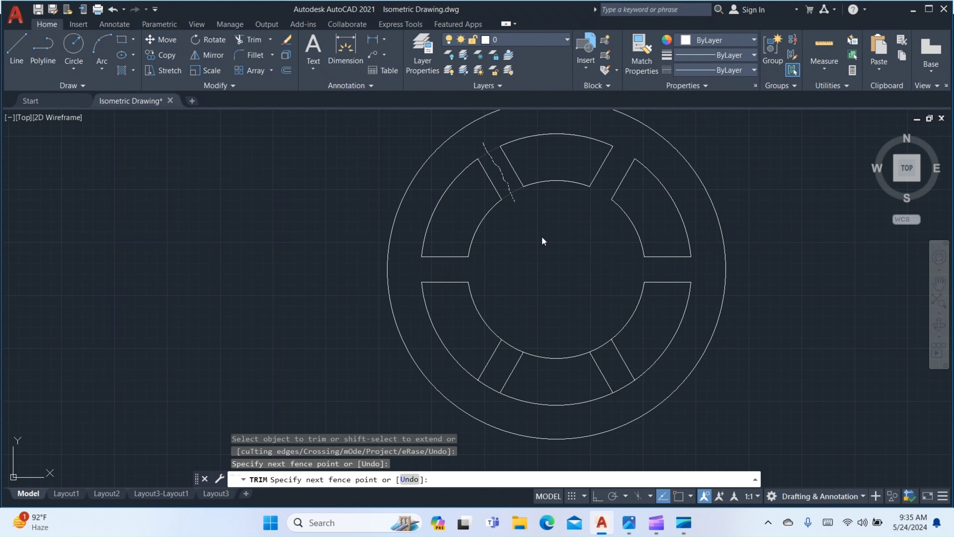
Trim the arcs in the bottom-left and bottom-right slots, then zoom out
{"action": "left_click_drag", "start_coordinate": [516, 341], "coordinate": [486, 391]}
{"action": "left_click_drag", "start_coordinate": [584, 312], "coordinate": [599, 332]}
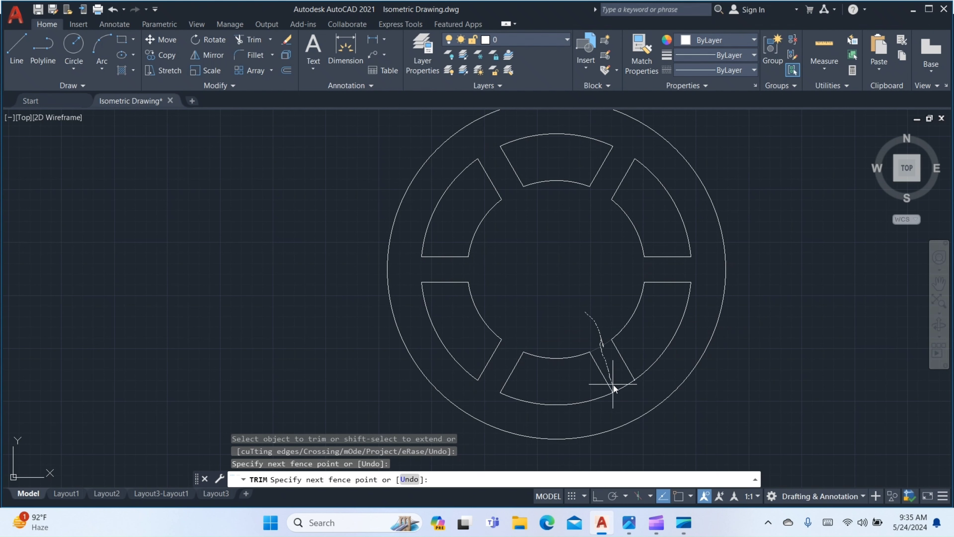
{"action": "left_click_drag", "start_coordinate": [622, 398], "coordinate": [605, 378]}
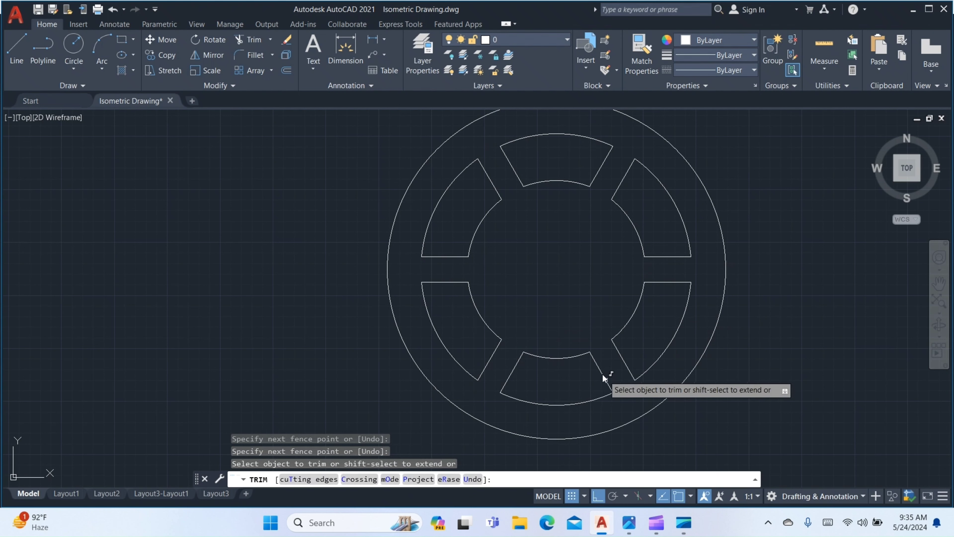
{"action": "key", "text": "Escape"}
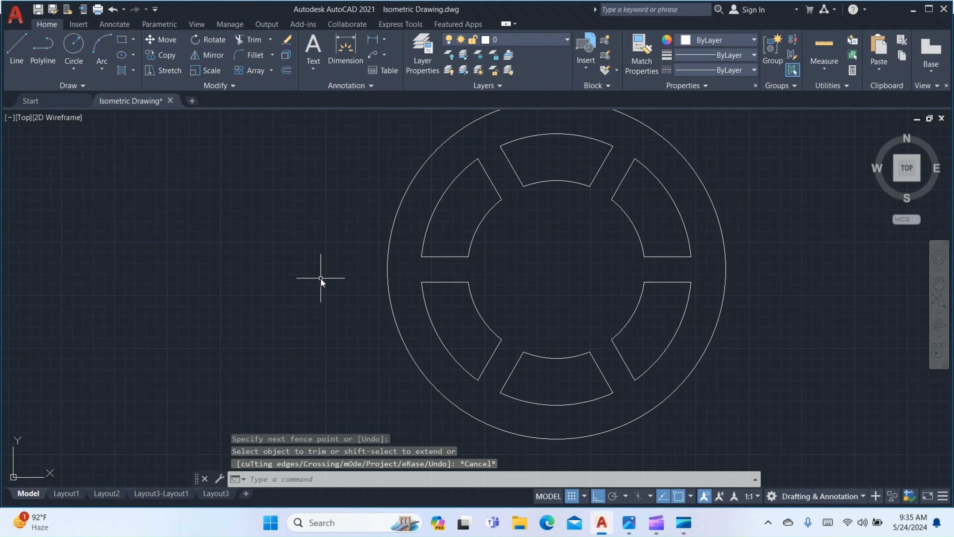
{"action": "scroll", "coordinate": [321, 279], "scroll_direction": "down", "scroll_amount": 2}
{"action": "scroll", "coordinate": [323, 256], "scroll_direction": "down", "scroll_amount": 1}
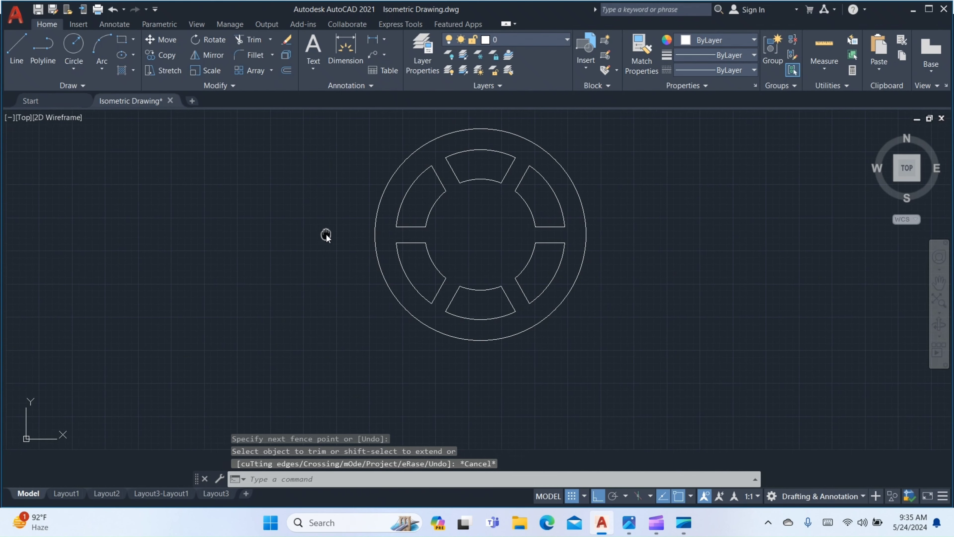
{"action": "left_click", "coordinate": [634, 526]}
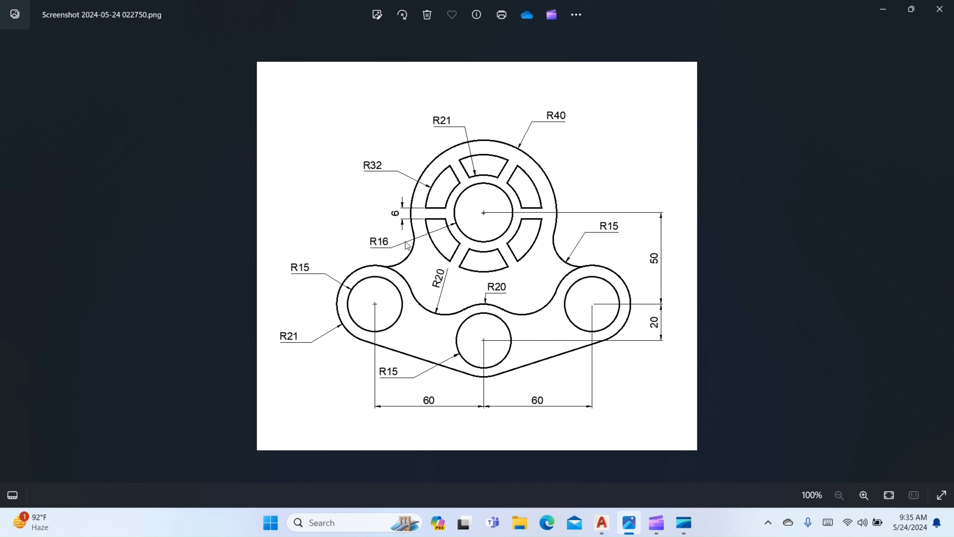
{"action": "left_click", "coordinate": [602, 522]}
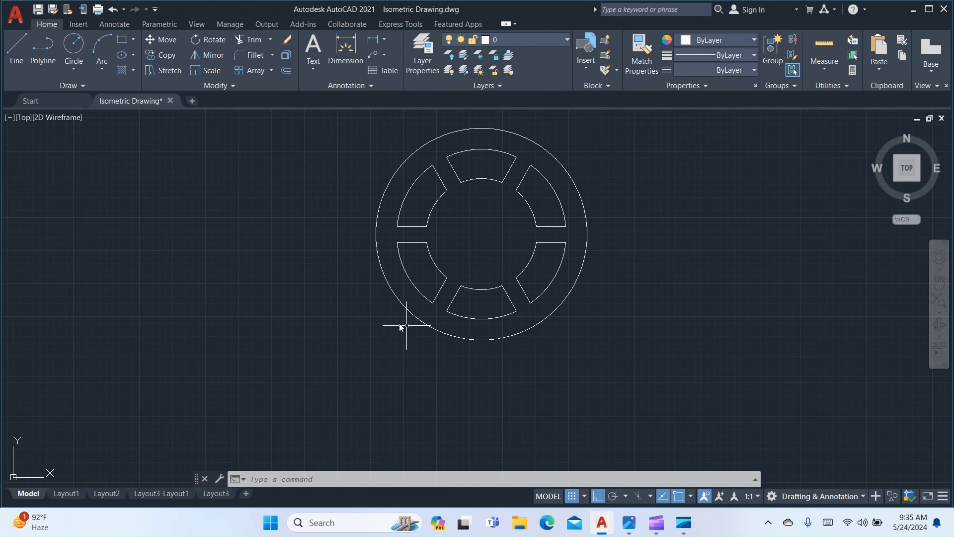
Draw a radius-16 circle at the hub centre, then reopen the reference drawing
{"action": "type", "text": "tr"}
{"action": "key", "text": "Return"}
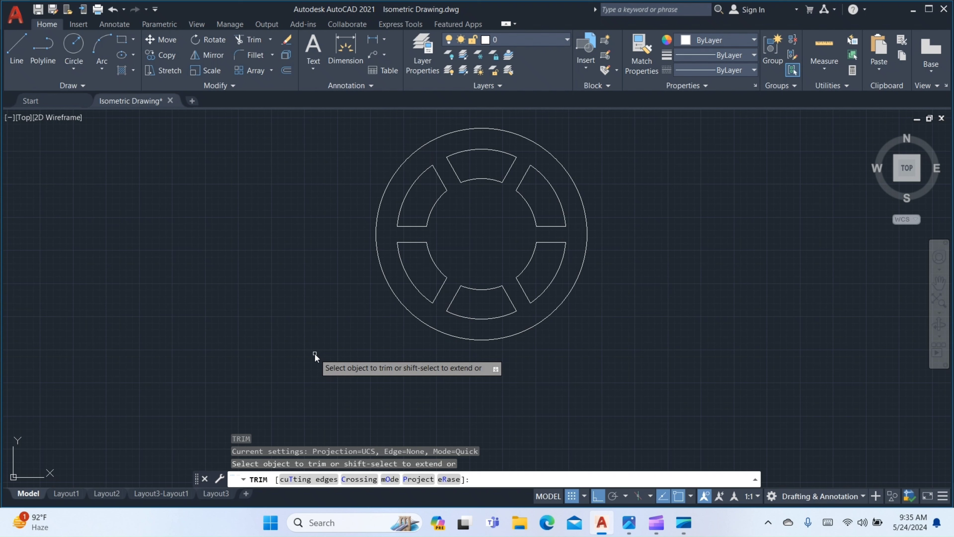
{"action": "key", "text": "Escape"}
{"action": "type", "text": "c"}
{"action": "key", "text": "Return"}
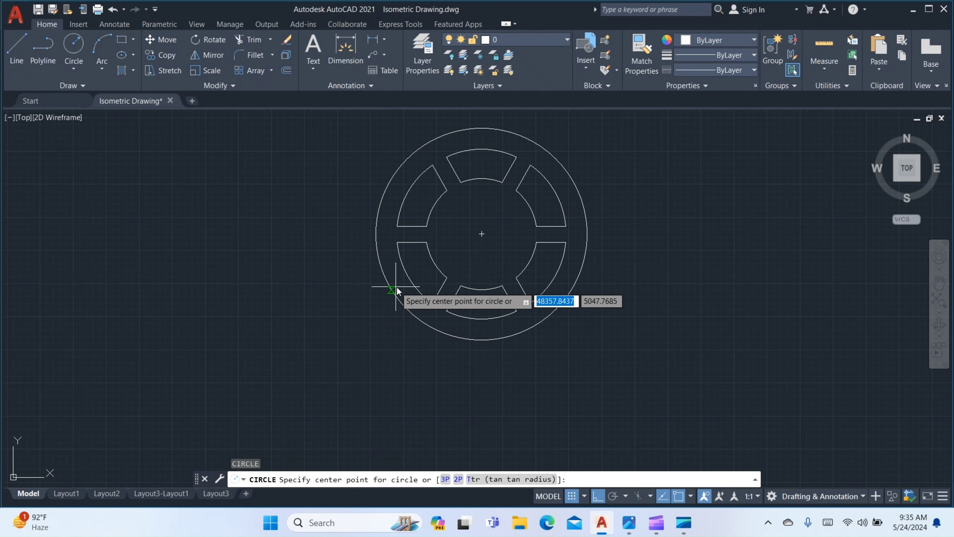
{"action": "left_click", "coordinate": [481, 234]}
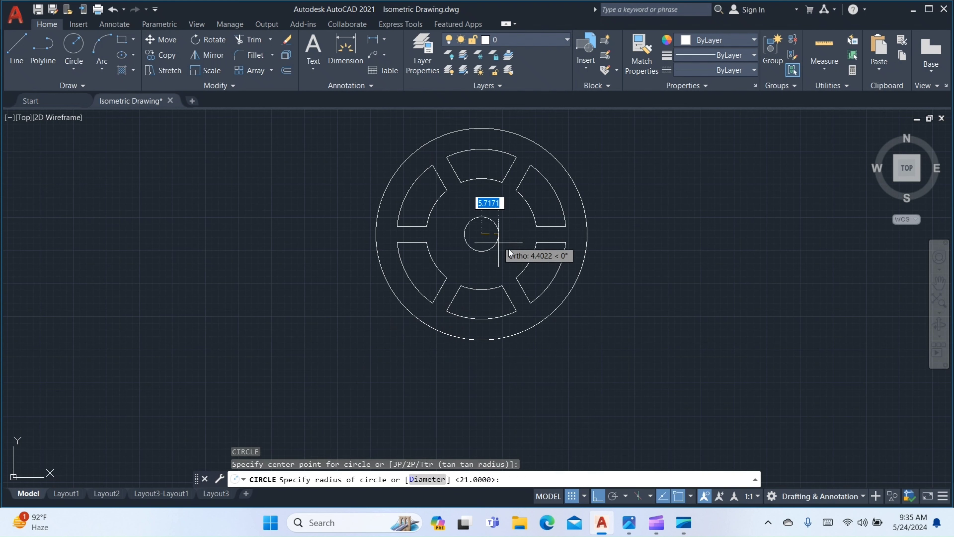
{"action": "type", "text": "16"}
{"action": "key", "text": "Return"}
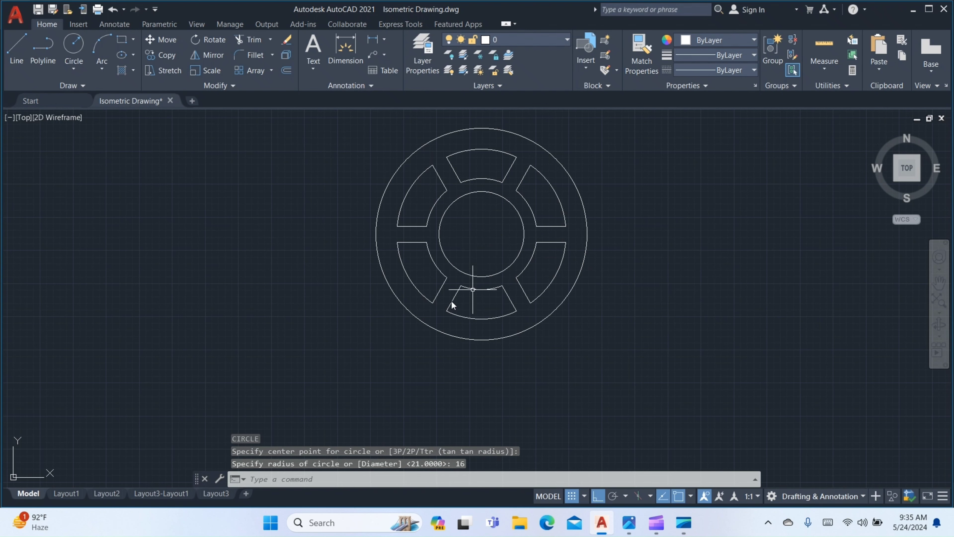
{"action": "key", "text": "Escape"}
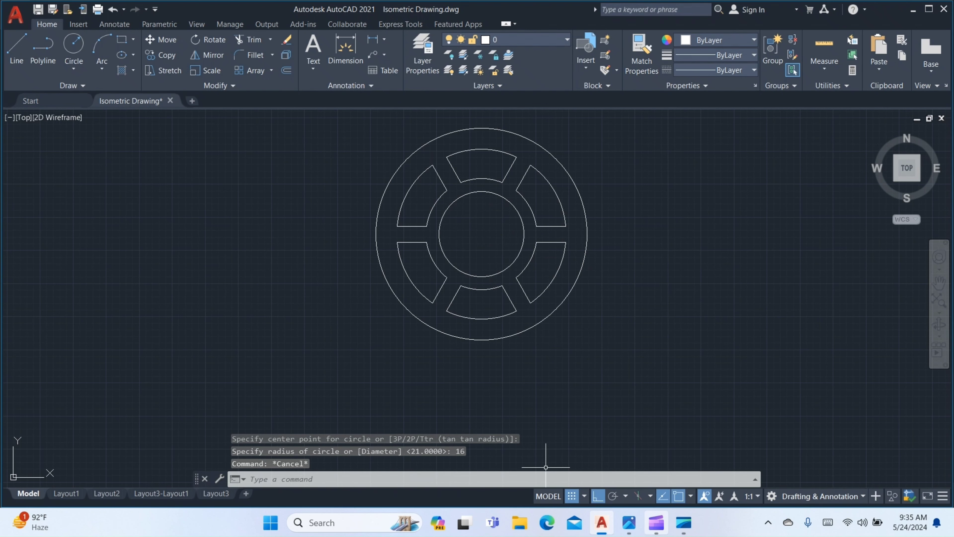
{"action": "left_click", "coordinate": [639, 524]}
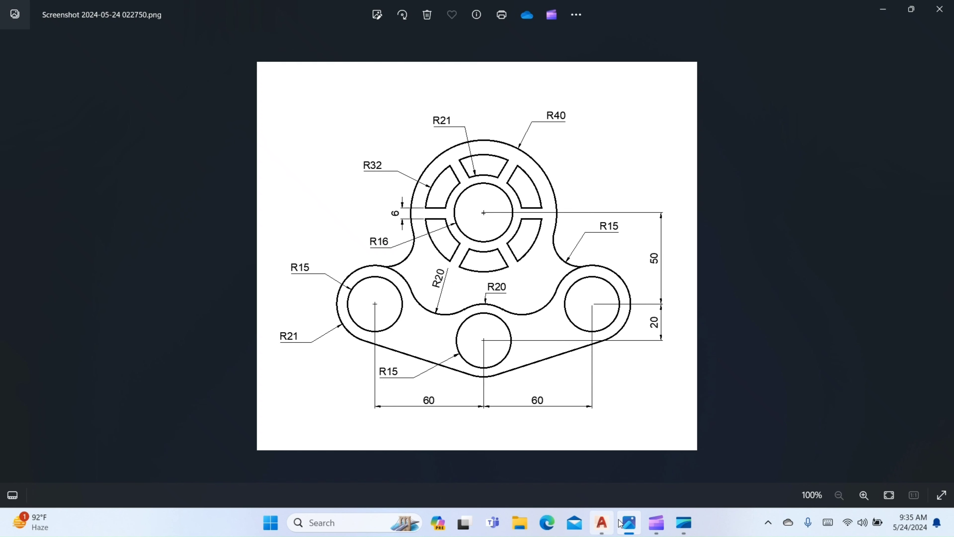
Draw a 70-unit vertical line straight down from the hub centre
{"action": "left_click", "coordinate": [602, 522]}
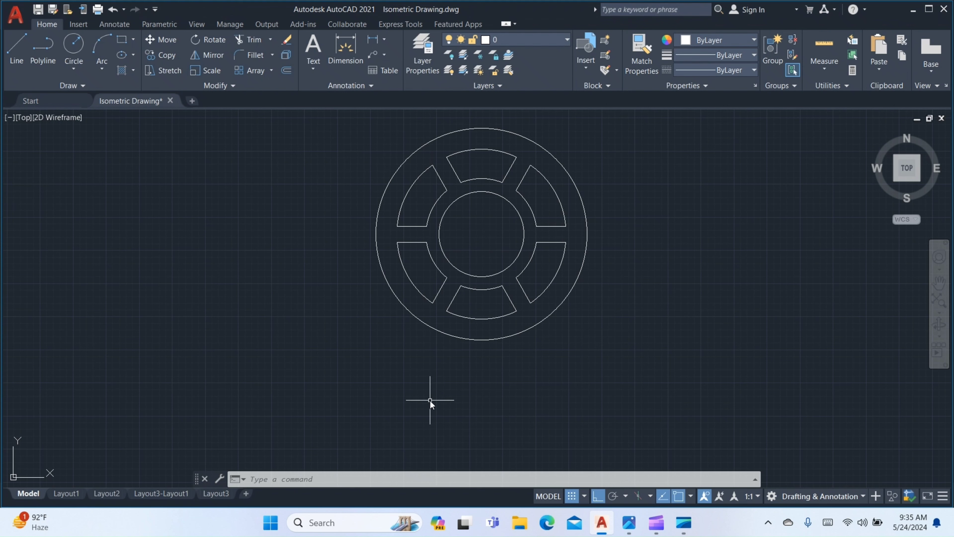
{"action": "type", "text": "l"}
{"action": "key", "text": "Return"}
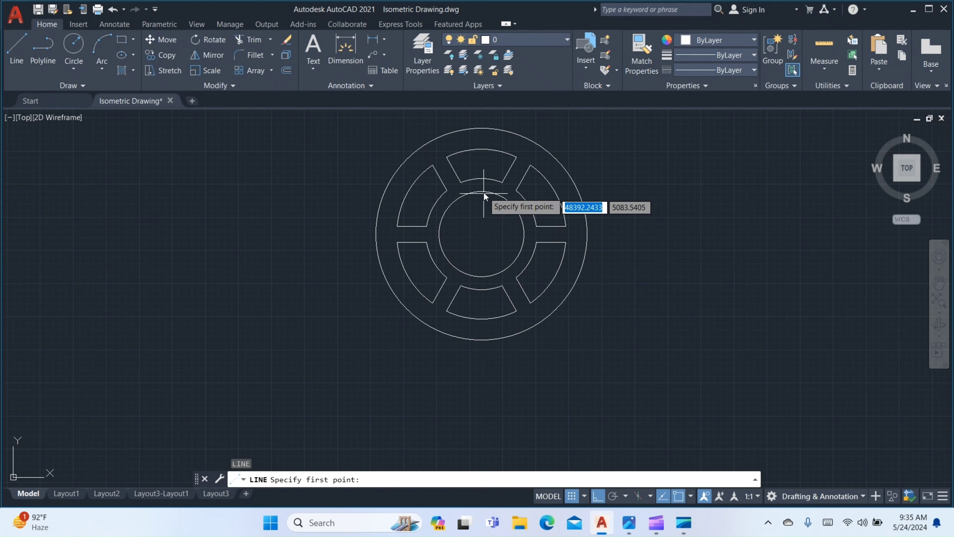
{"action": "left_click", "coordinate": [483, 235]}
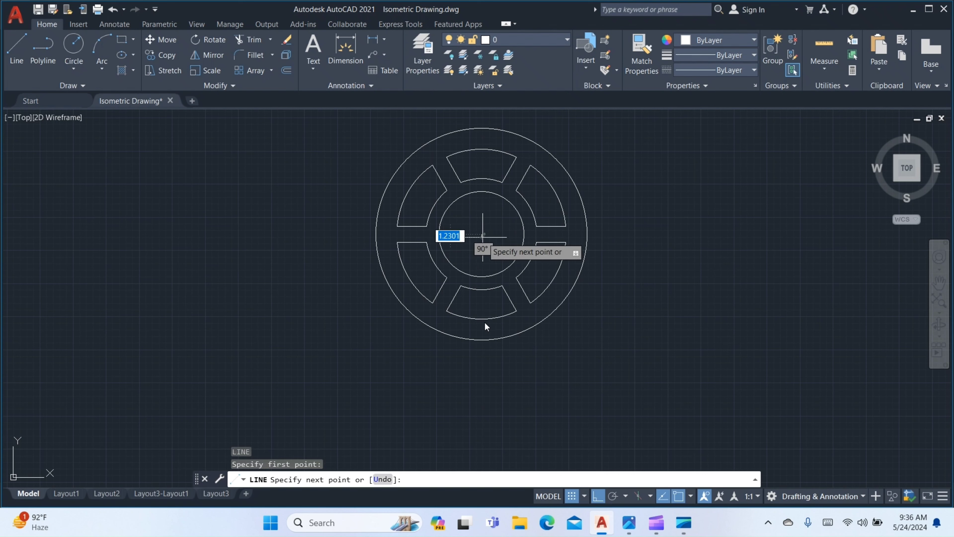
{"action": "type", "text": "70"}
{"action": "key", "text": "Return"}
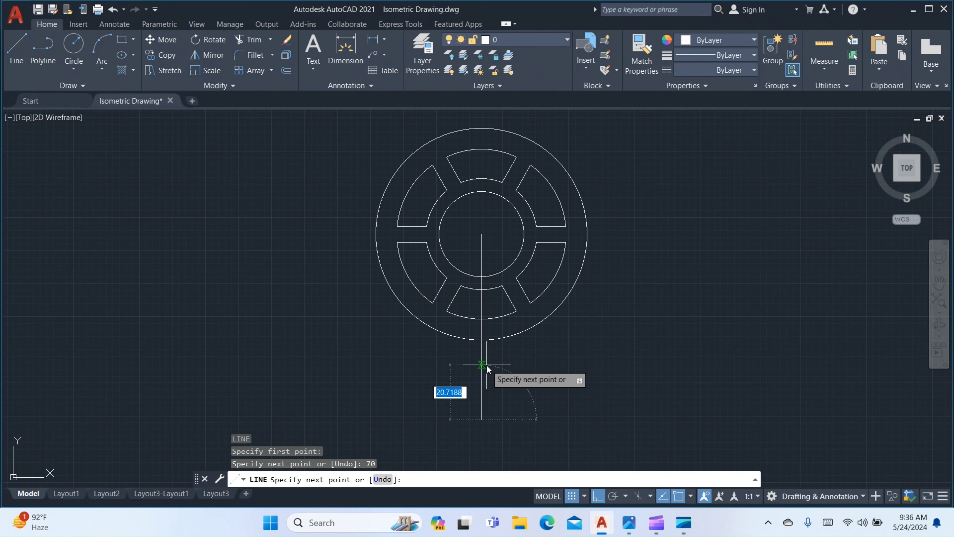
{"action": "key", "text": "Return"}
Start a circle centred on the line's lower end and check its size in the reference
{"action": "middle_click_drag", "start_coordinate": [505, 400], "coordinate": [462, 315]}
{"action": "type", "text": "c"}
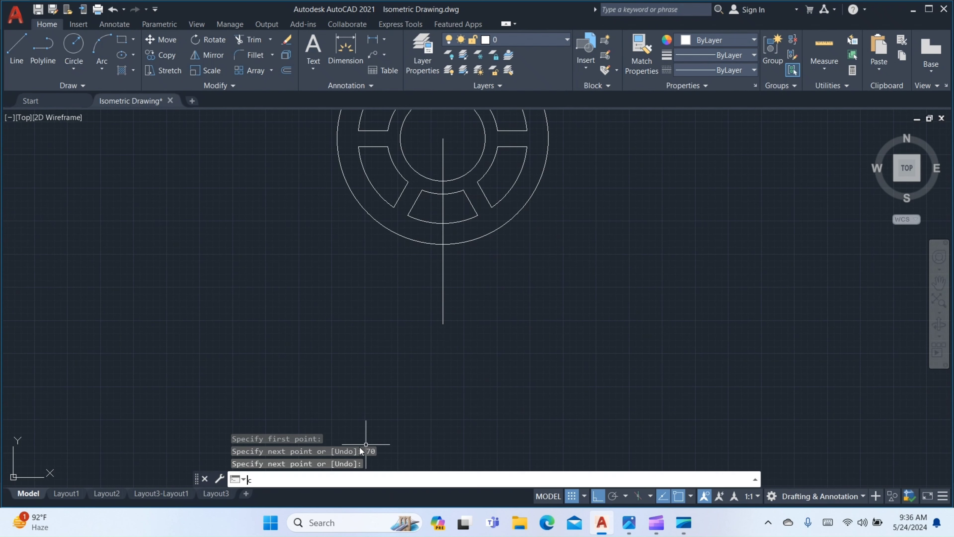
{"action": "key", "text": "Return"}
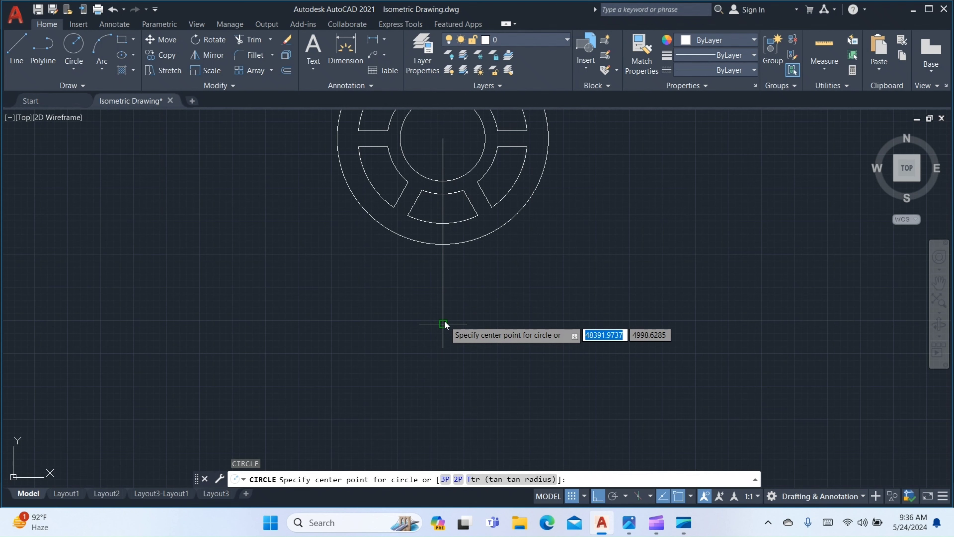
{"action": "left_click", "coordinate": [442, 324]}
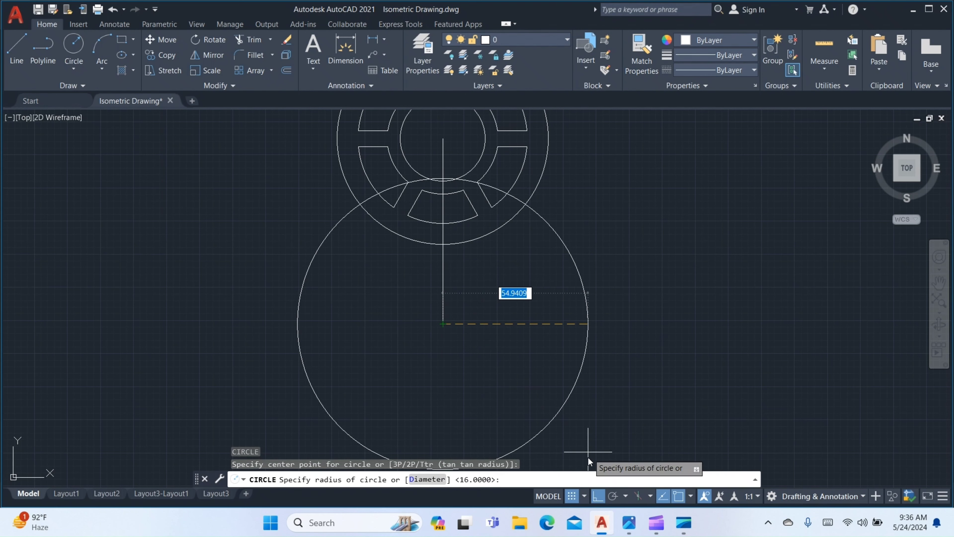
{"action": "left_click", "coordinate": [627, 523]}
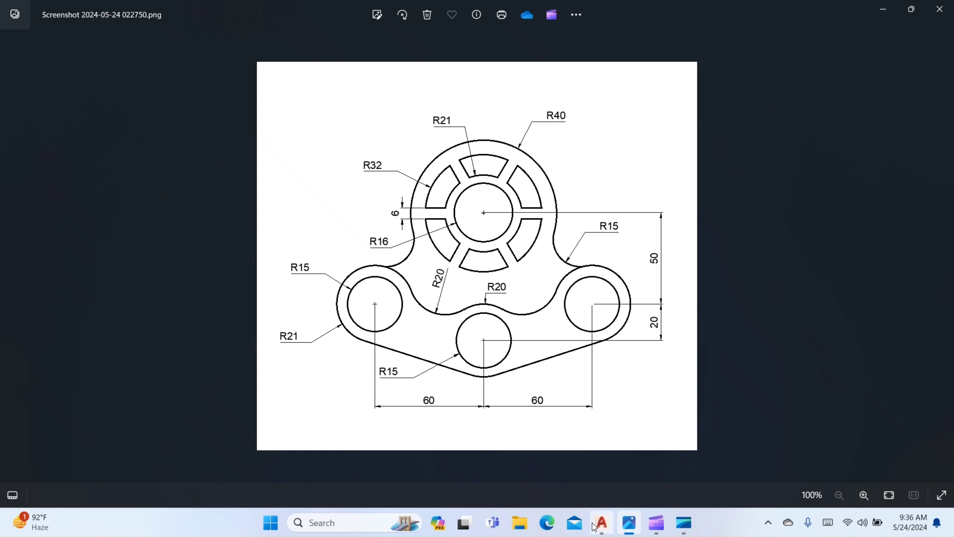
{"action": "left_click", "coordinate": [601, 523]}
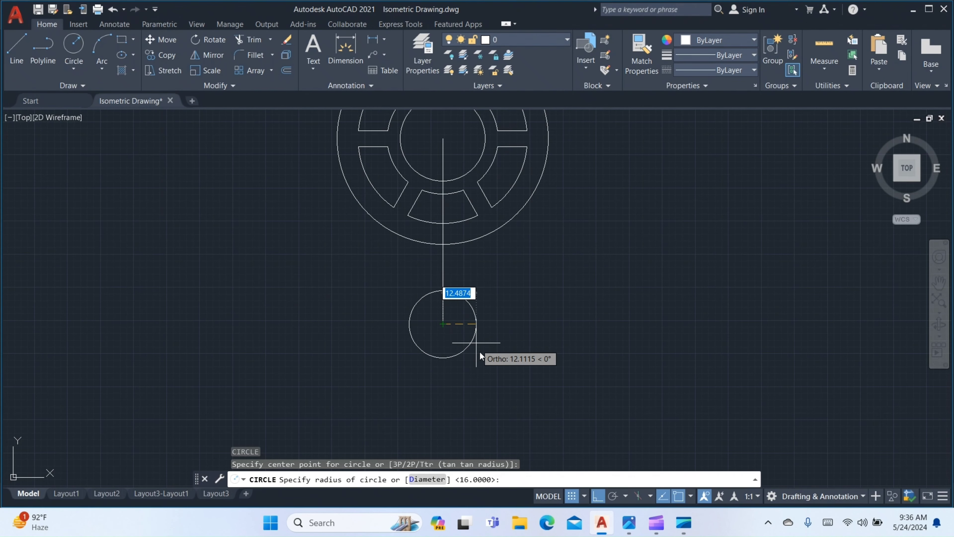
Give the lower circle a radius of 20
{"action": "type", "text": "20"}
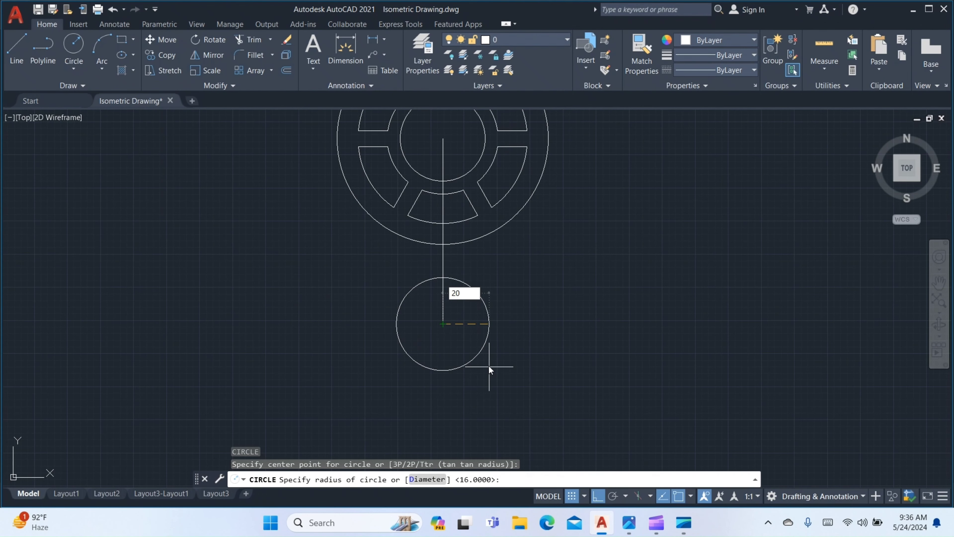
{"action": "key", "text": "Return"}
{"action": "middle_click_drag", "start_coordinate": [428, 306], "coordinate": [412, 333]}
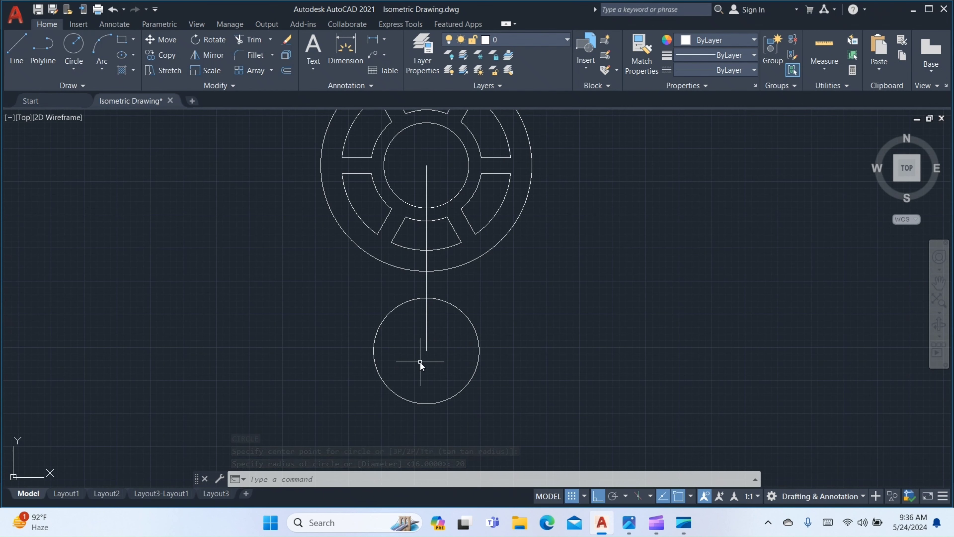
Add a concentric radius-15 hole circle inside the lower circle
{"action": "key", "text": "Return"}
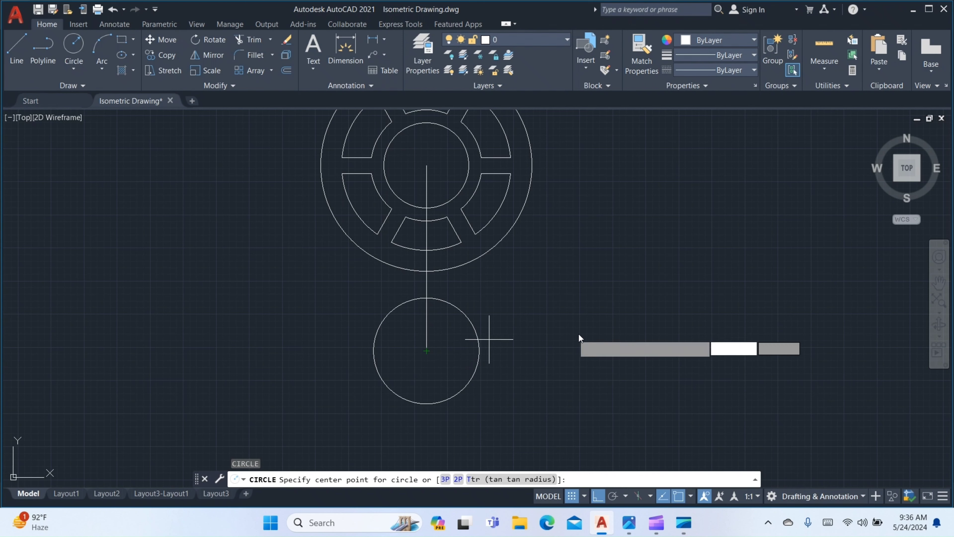
{"action": "left_click", "coordinate": [427, 350]}
{"action": "type", "text": "15"}
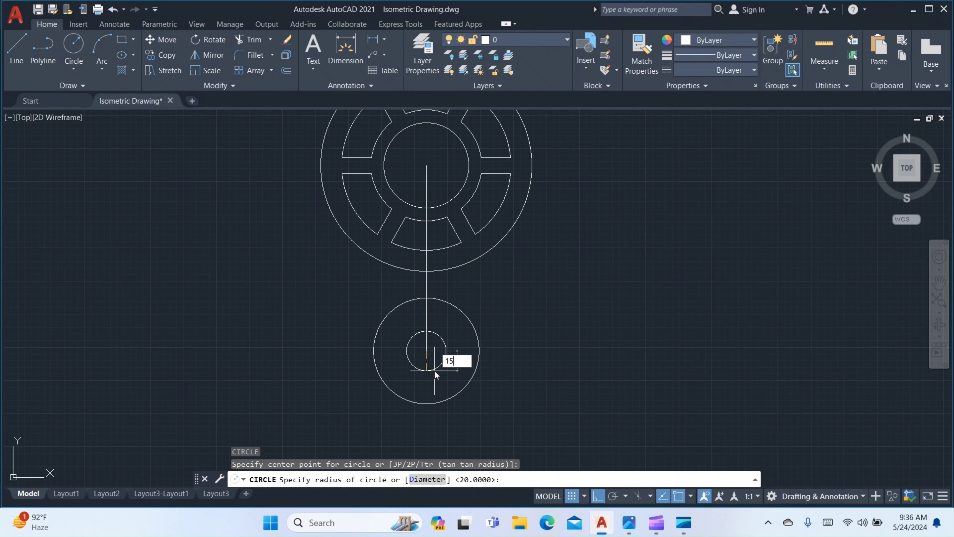
{"action": "key", "text": "Return"}
{"action": "scroll", "coordinate": [427, 345], "scroll_direction": "up", "scroll_amount": 2}
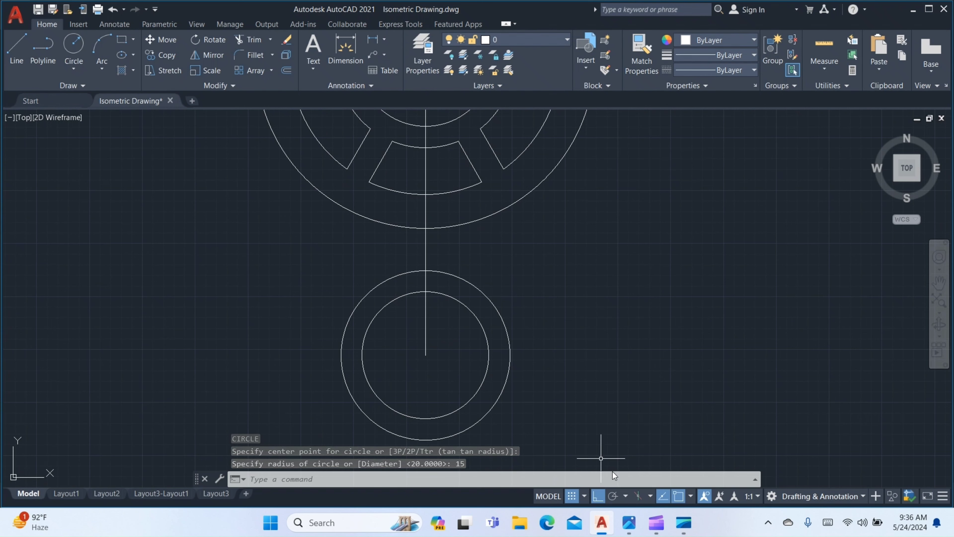
{"action": "left_click", "coordinate": [629, 523]}
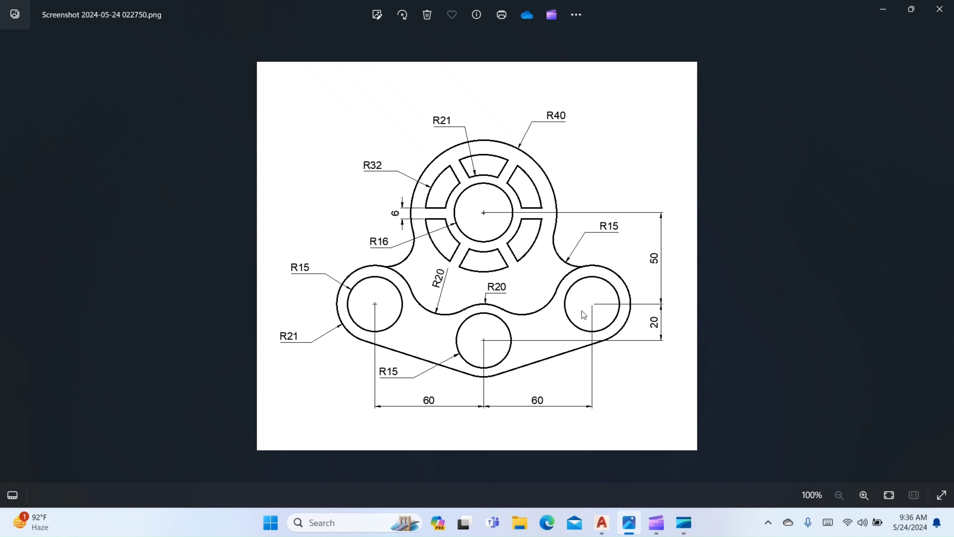
Offset the vertical centre line 60 to the right
{"action": "left_click", "coordinate": [602, 523]}
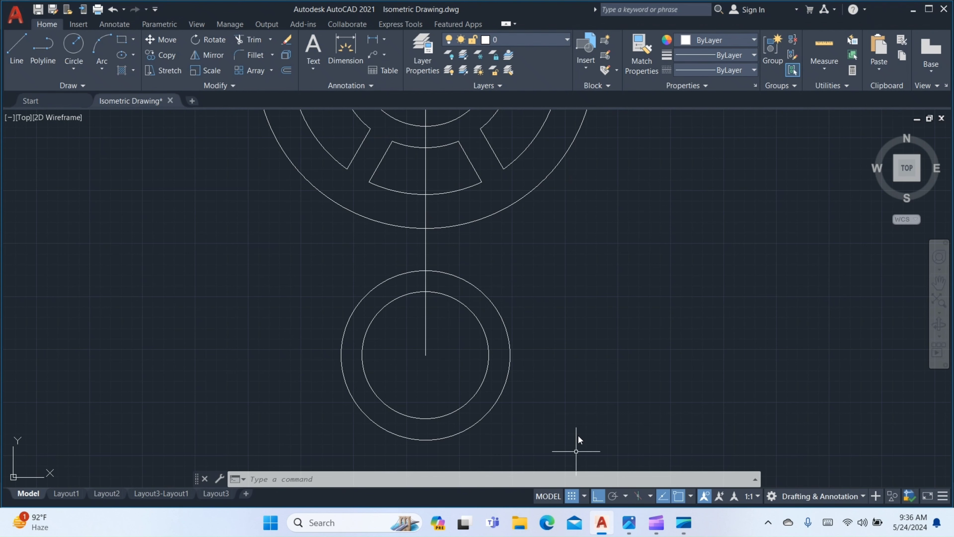
{"action": "left_click", "coordinate": [427, 248]}
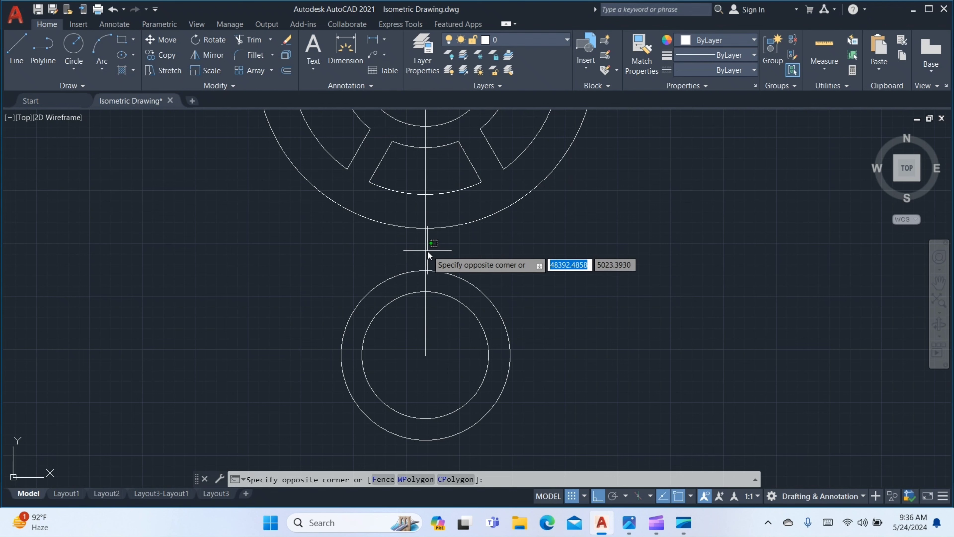
{"action": "left_click", "coordinate": [425, 252]}
{"action": "type", "text": "o"}
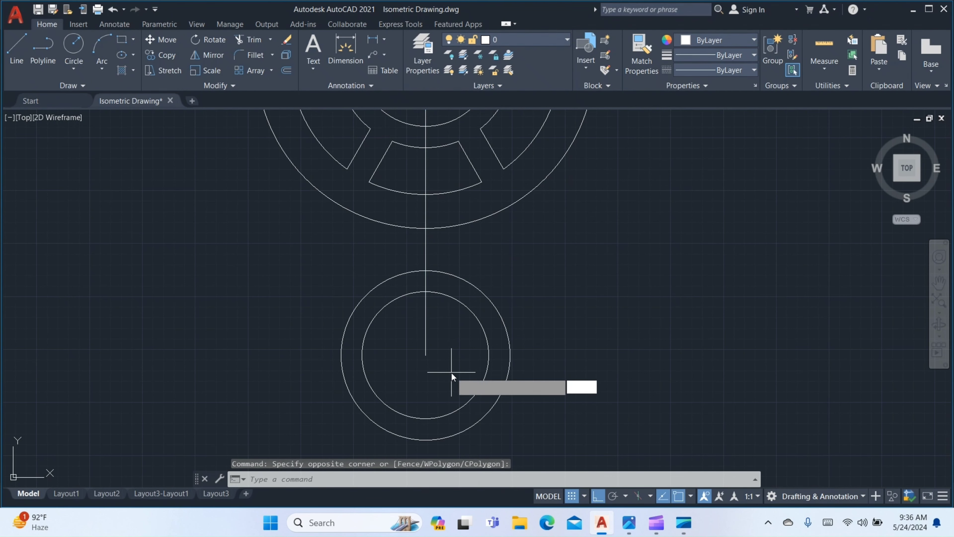
{"action": "key", "text": "Return"}
{"action": "type", "text": "60"}
{"action": "key", "text": "Return"}
{"action": "left_click", "coordinate": [426, 338]}
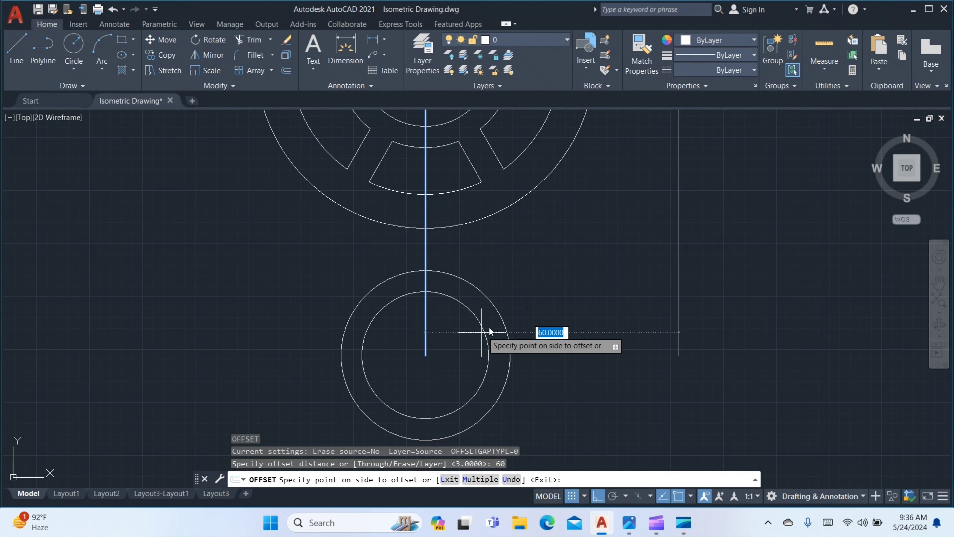
{"action": "left_click", "coordinate": [563, 294]}
{"action": "mouse_move", "coordinate": [514, 245]}
{"action": "middle_mouse_down"}
{"action": "mouse_move", "coordinate": [469, 315]}
{"action": "mouse_move", "coordinate": [402, 324]}
{"action": "middle_mouse_up"}
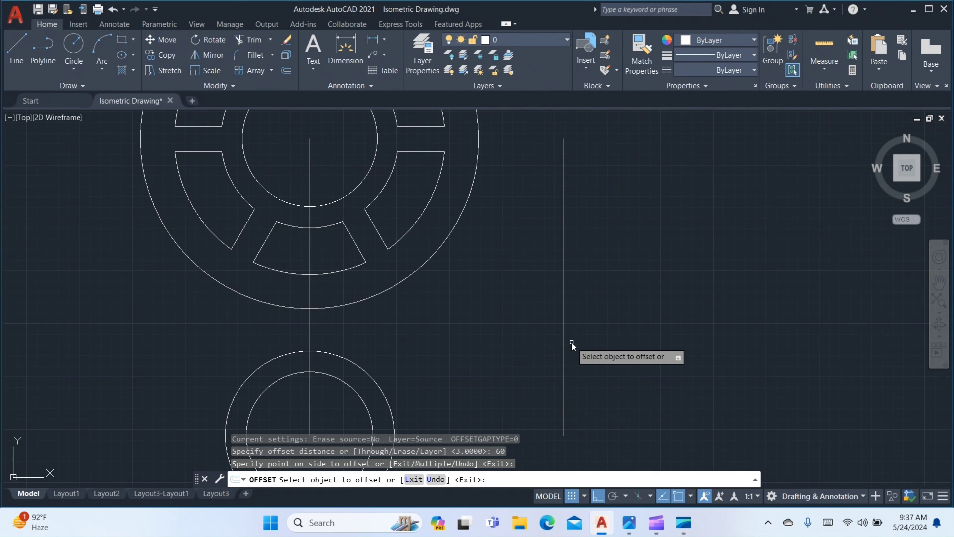
{"action": "key", "text": "Return"}
Draw a 20-long horizontal line from the offset line's lower end
{"action": "type", "text": "l"}
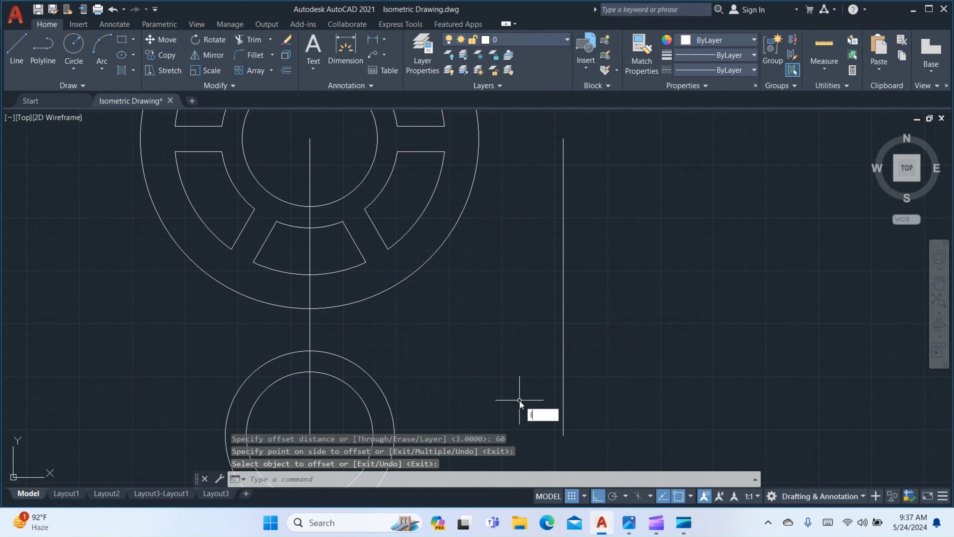
{"action": "key", "text": "Return"}
{"action": "middle_click_drag", "start_coordinate": [514, 390], "coordinate": [496, 341]}
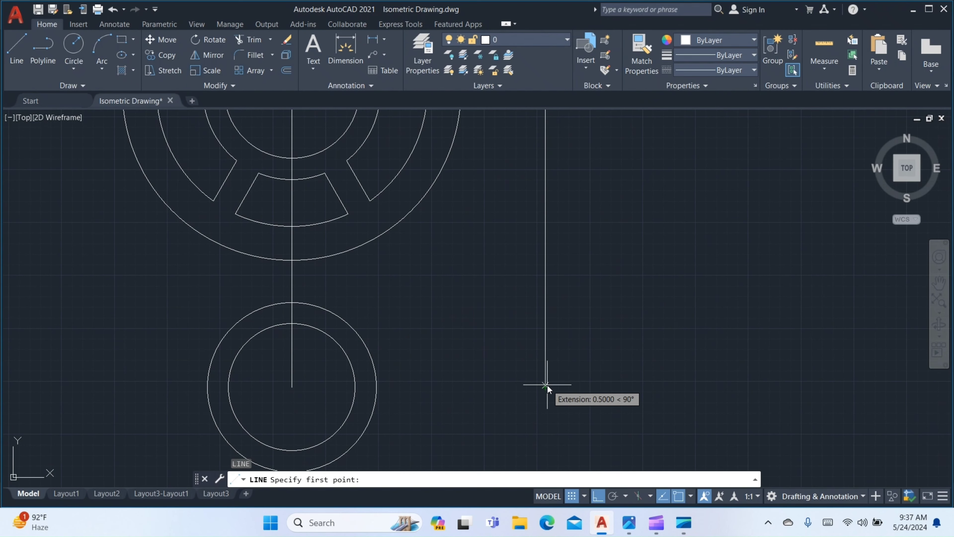
{"action": "left_click", "coordinate": [545, 387]}
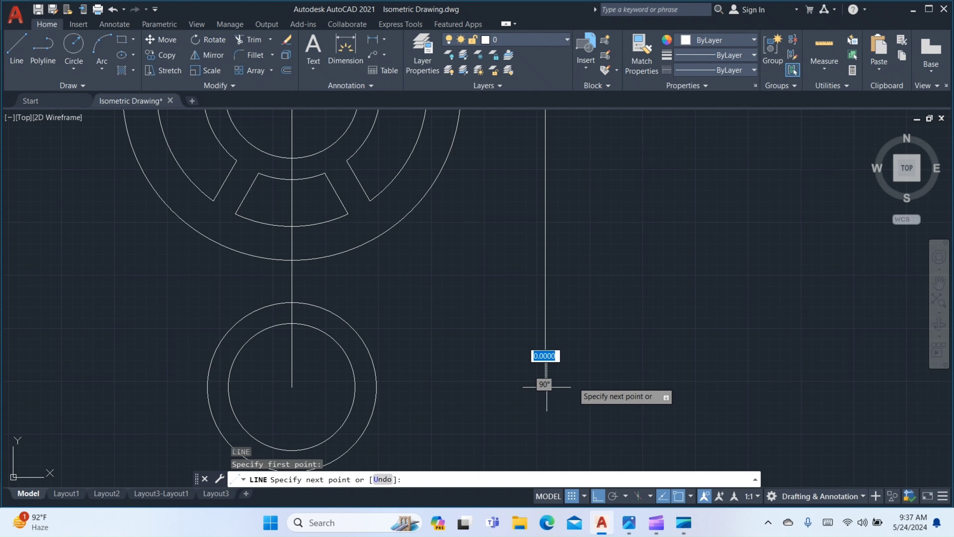
{"action": "type", "text": "2"}
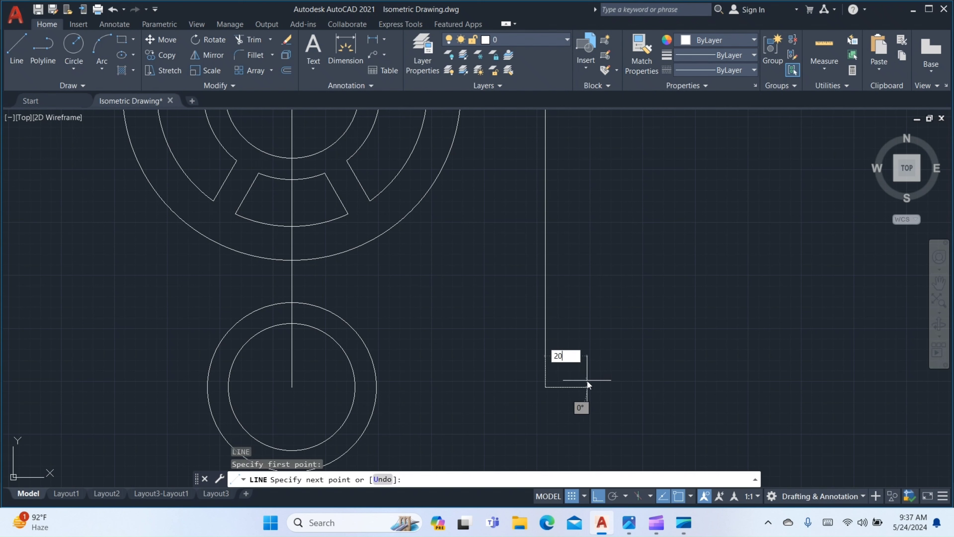
{"action": "type", "text": "0"}
{"action": "key", "text": "Return"}
Offset that horizontal line 20 upward
{"action": "key", "text": "Return"}
{"action": "type", "text": "o"}
{"action": "key", "text": "Return"}
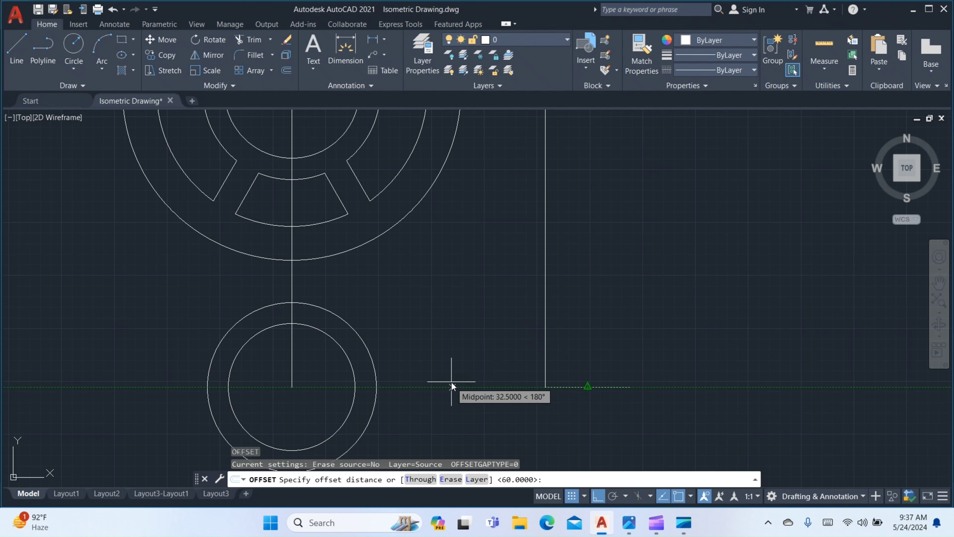
{"action": "type", "text": "20"}
{"action": "key", "text": "Return"}
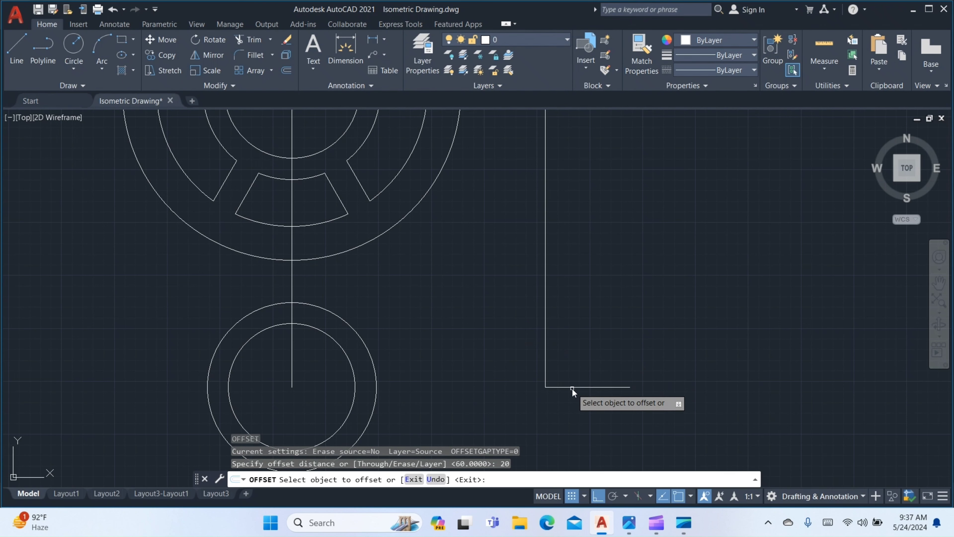
{"action": "left_click", "coordinate": [572, 388]}
{"action": "left_click", "coordinate": [504, 366]}
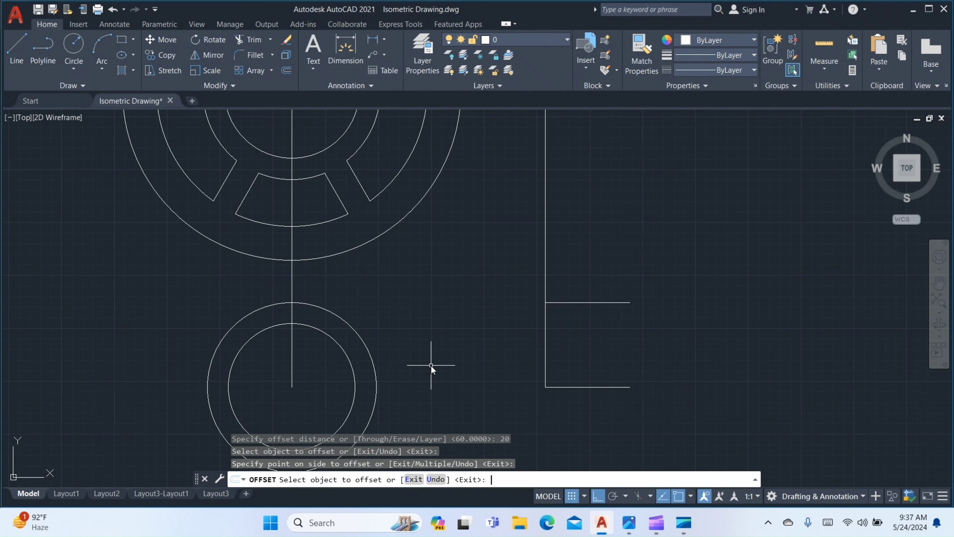
{"action": "key", "text": "Return"}
{"action": "left_click", "coordinate": [629, 522]}
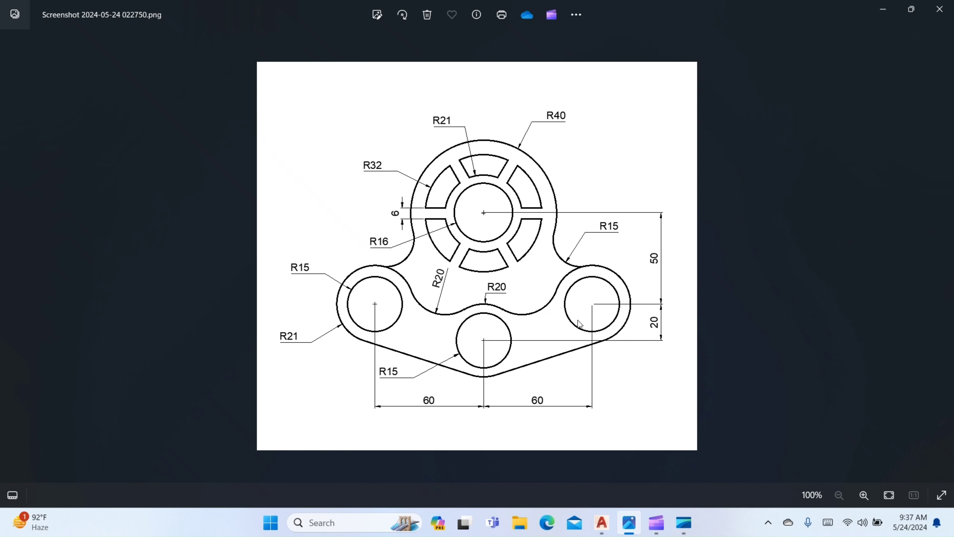
Draw concentric circles of radius 21 and 15 at the upper line corner
{"action": "left_click", "coordinate": [601, 523]}
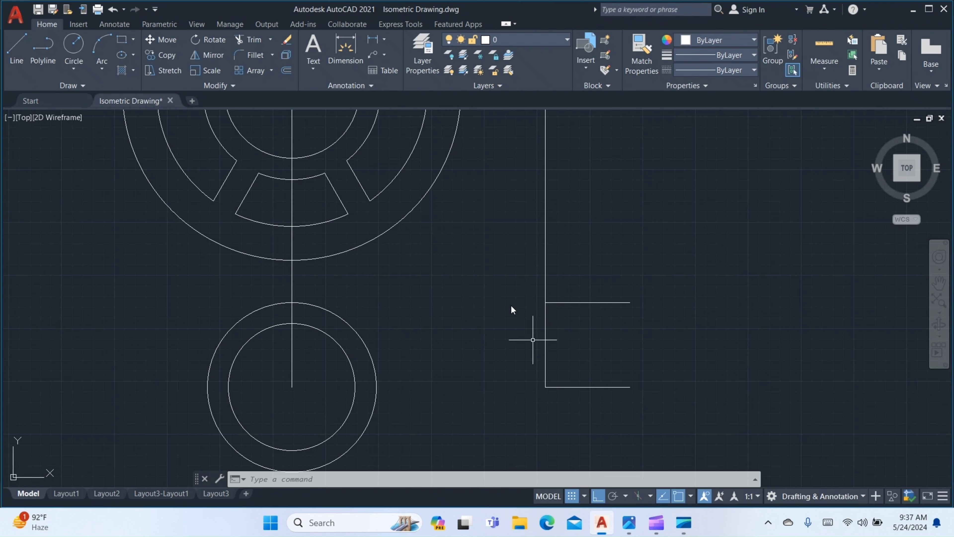
{"action": "type", "text": "c"}
{"action": "key", "text": "Return"}
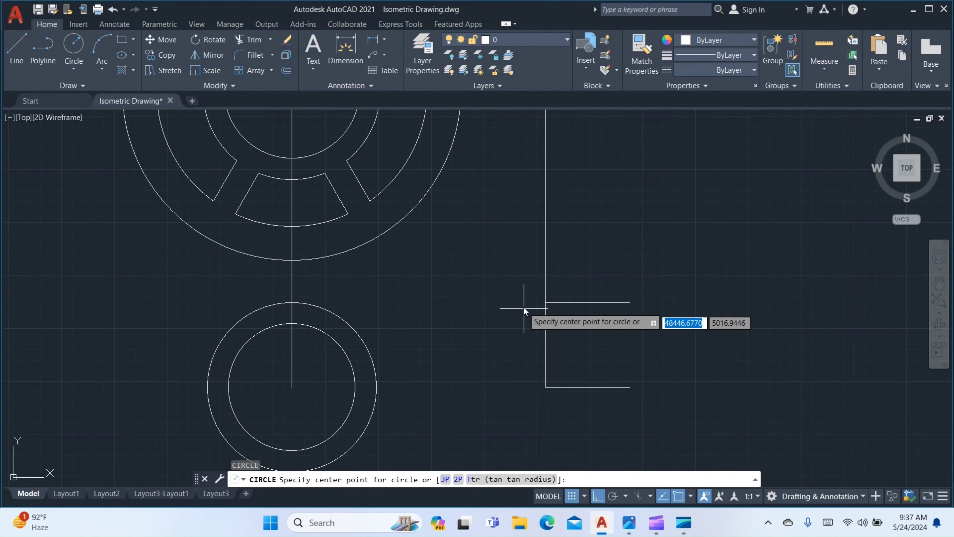
{"action": "left_click", "coordinate": [548, 304]}
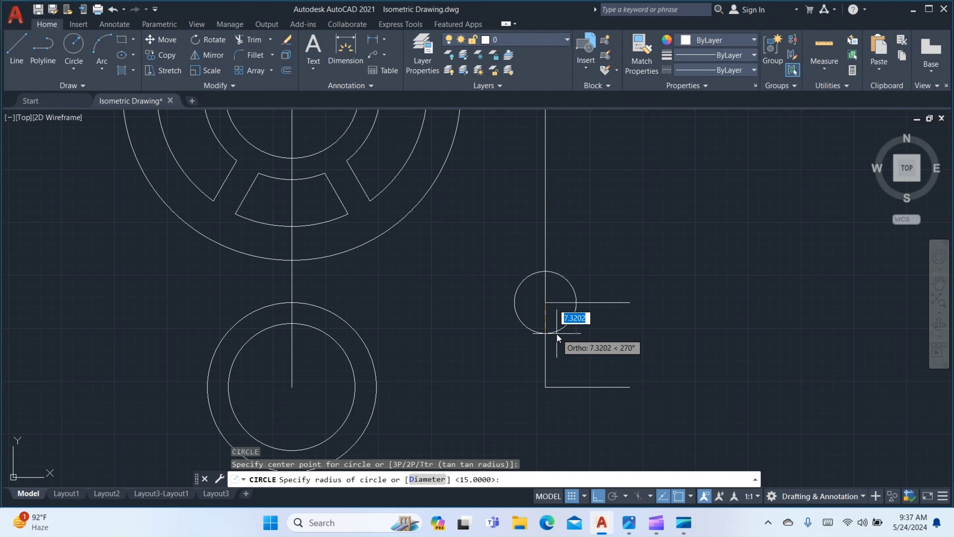
{"action": "type", "text": "21"}
{"action": "key", "text": "Return"}
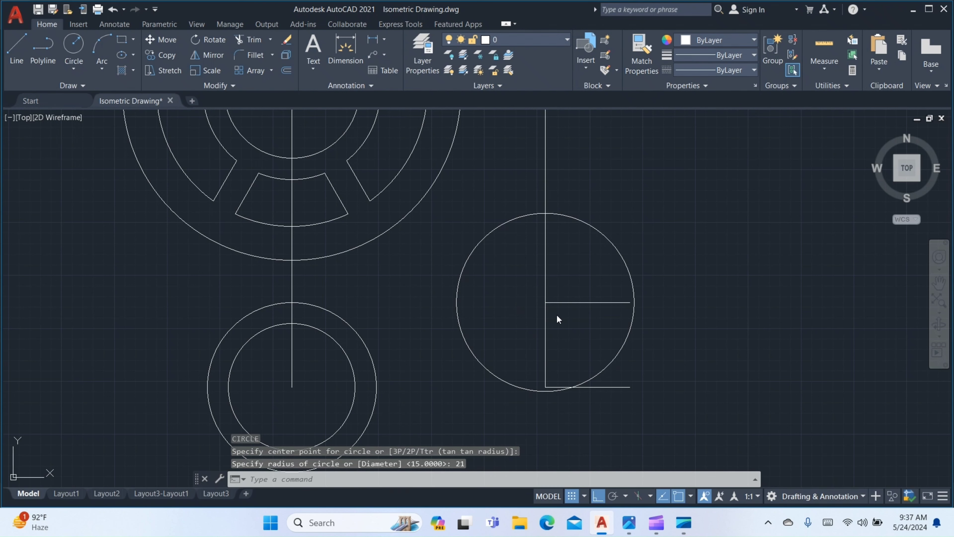
{"action": "key", "text": "Return"}
{"action": "left_click", "coordinate": [544, 305]}
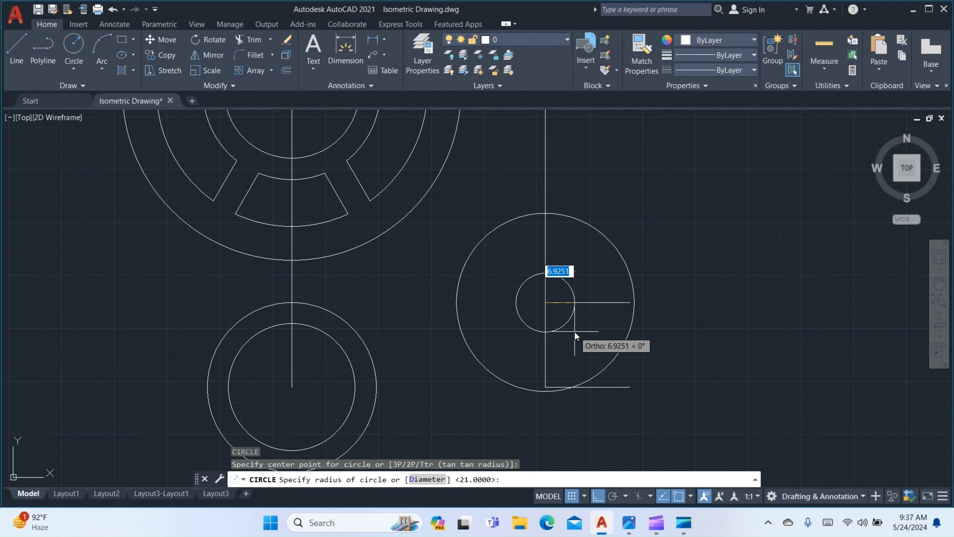
{"action": "type", "text": "15"}
{"action": "key", "text": "Return"}
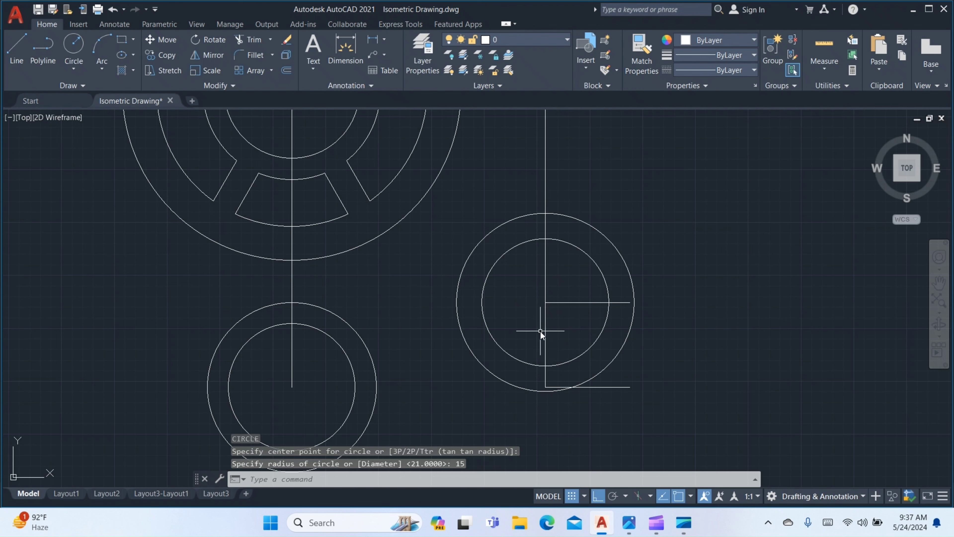
Delete the vertical and two horizontal construction lines
{"action": "left_click", "coordinate": [545, 327]}
{"action": "left_click", "coordinate": [559, 303]}
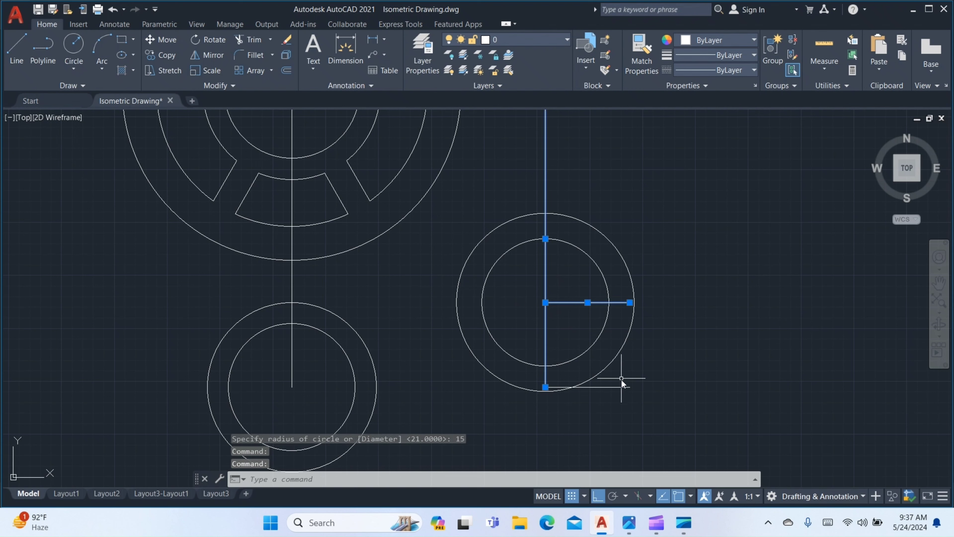
{"action": "left_click", "coordinate": [620, 389]}
{"action": "left_click", "coordinate": [616, 387]}
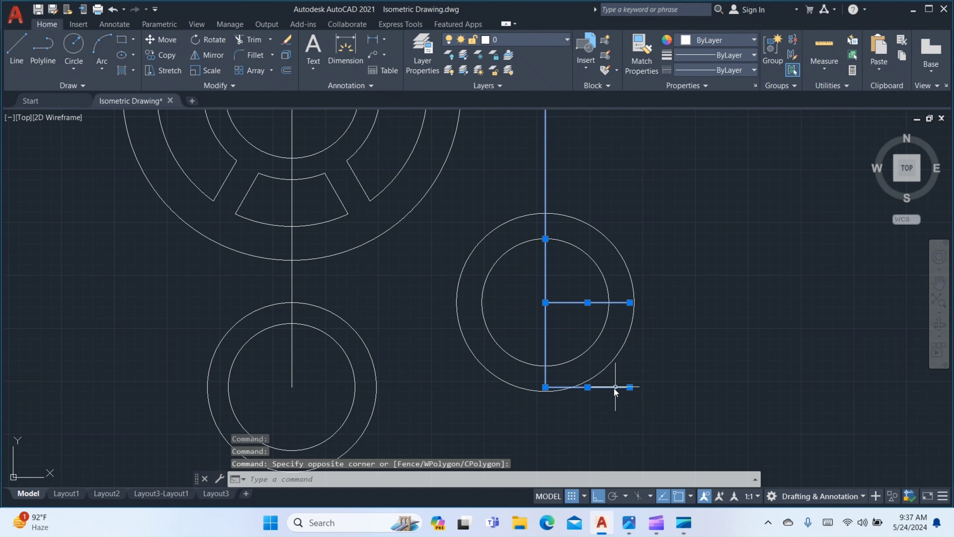
{"action": "key", "text": "Delete"}
{"action": "scroll", "coordinate": [480, 303], "scroll_direction": "down", "scroll_amount": 2}
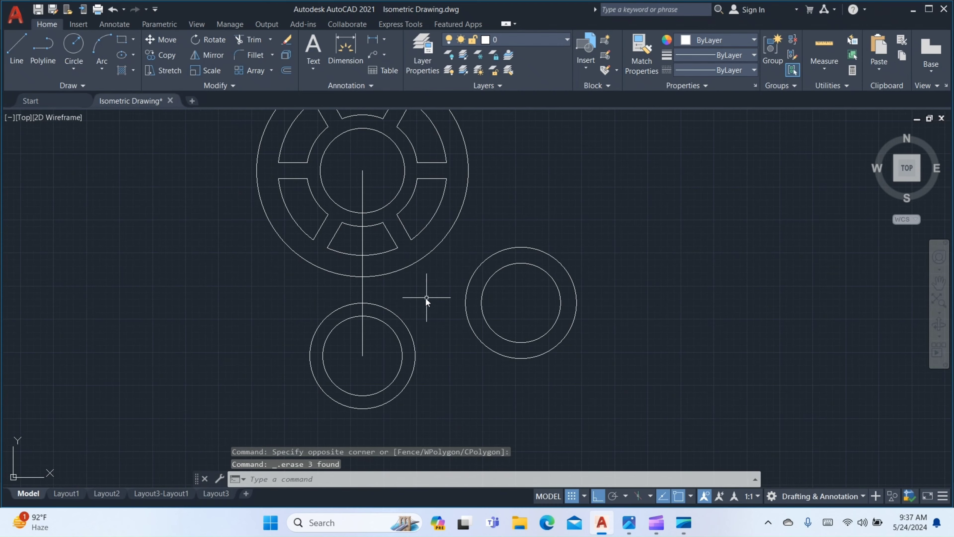
{"action": "middle_click_drag", "start_coordinate": [426, 297], "coordinate": [421, 256]}
{"action": "middle_click_drag", "start_coordinate": [482, 287], "coordinate": [480, 321]}
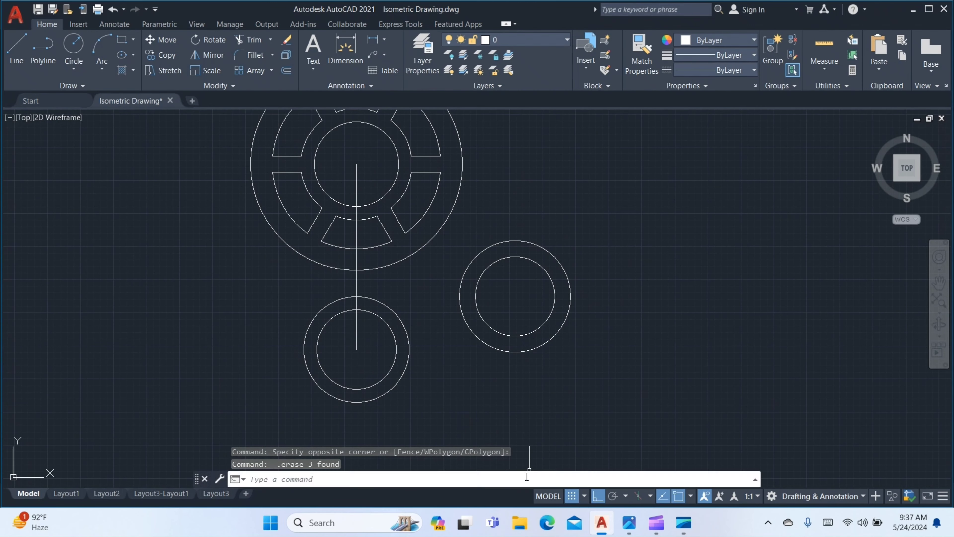
Draw a line tangent to the lower radius-20 circle and the right radius-21 circle
{"action": "left_click", "coordinate": [630, 523]}
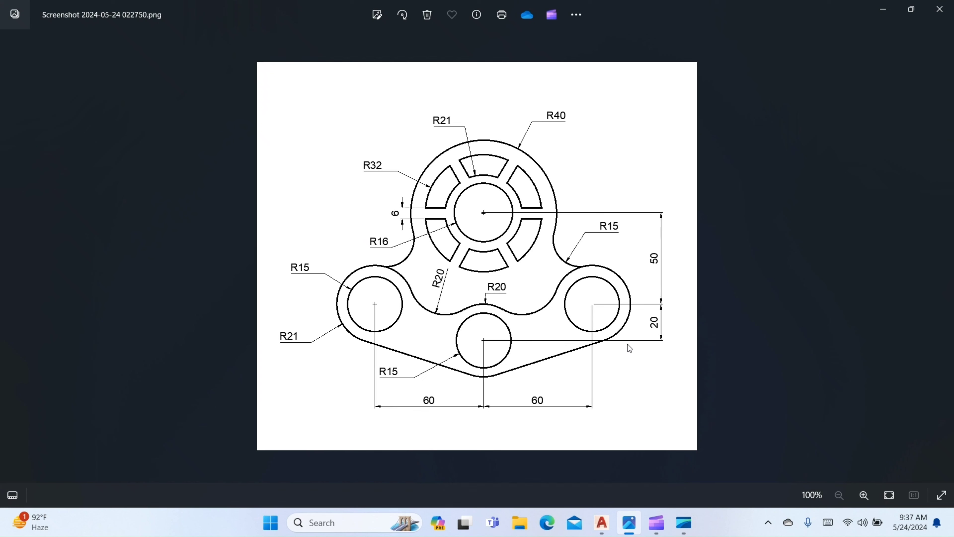
{"action": "left_click", "coordinate": [602, 522]}
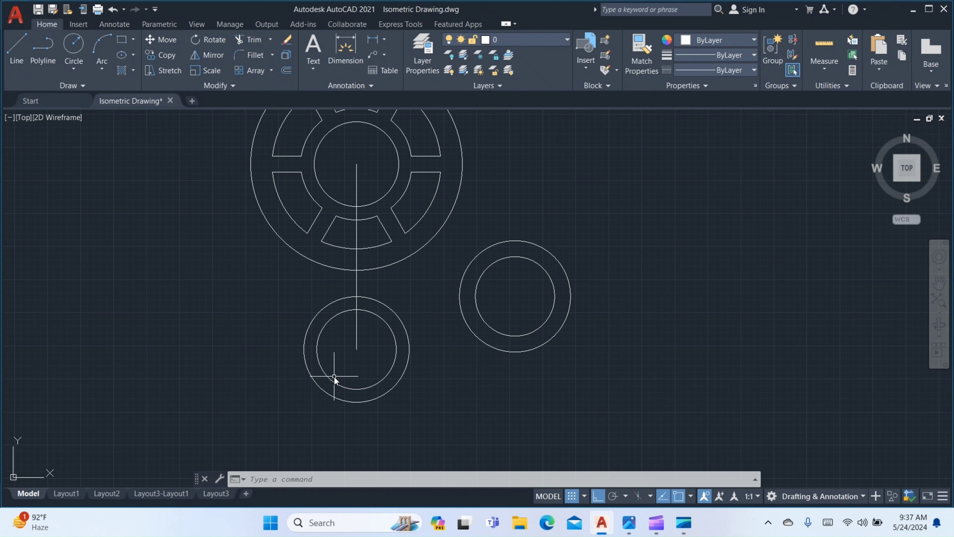
{"action": "type", "text": "L"}
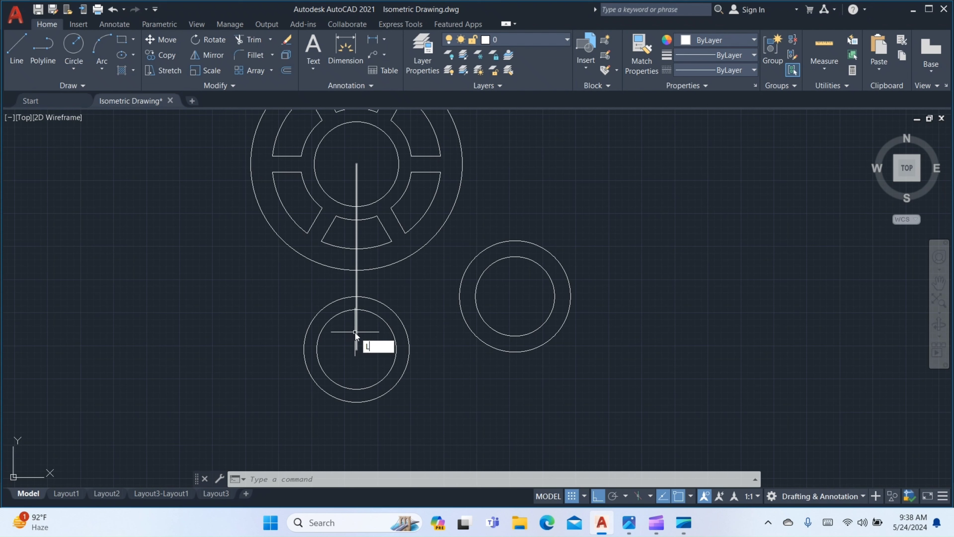
{"action": "key", "text": "Return"}
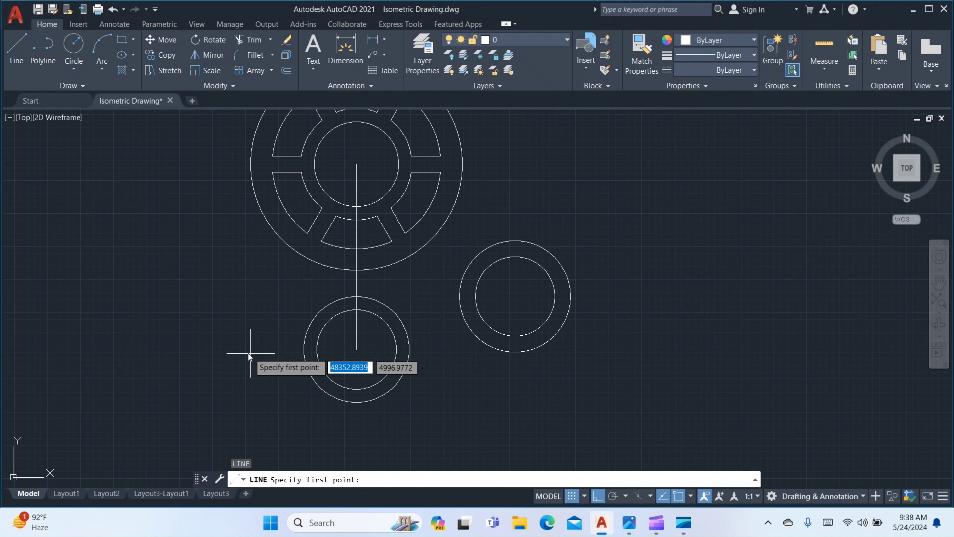
{"action": "right_click", "coordinate": [224, 326], "text": "shift"}
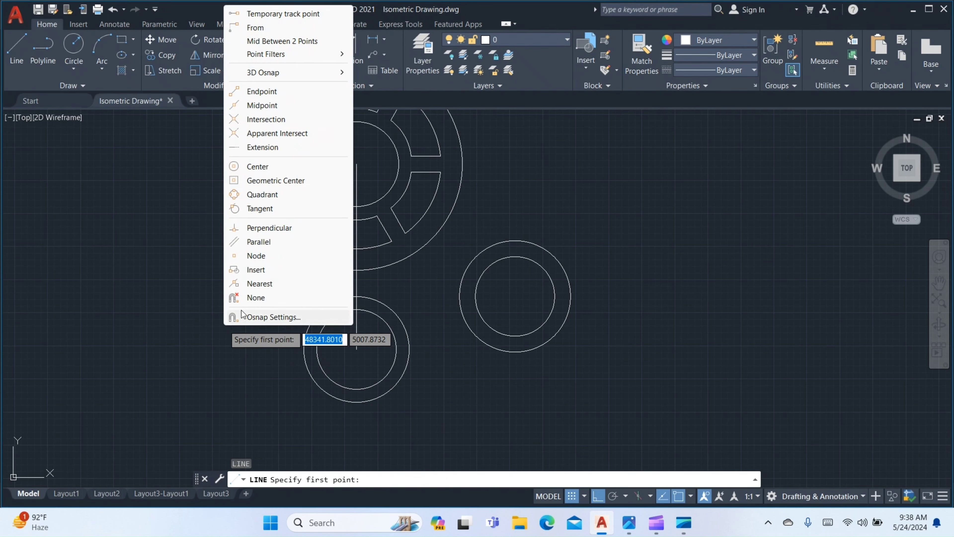
{"action": "left_click", "coordinate": [265, 209]}
{"action": "left_click", "coordinate": [378, 394]}
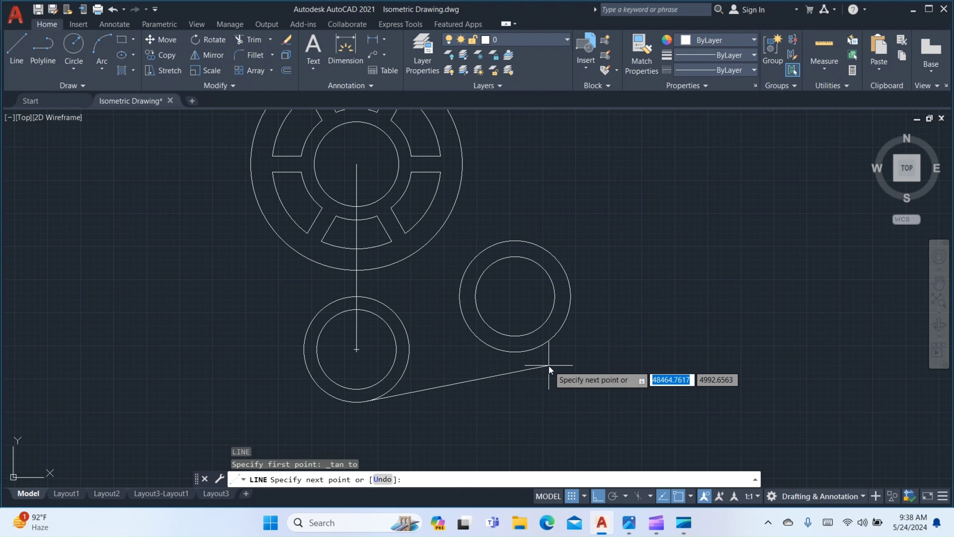
{"action": "right_click", "coordinate": [548, 365], "text": "shift"}
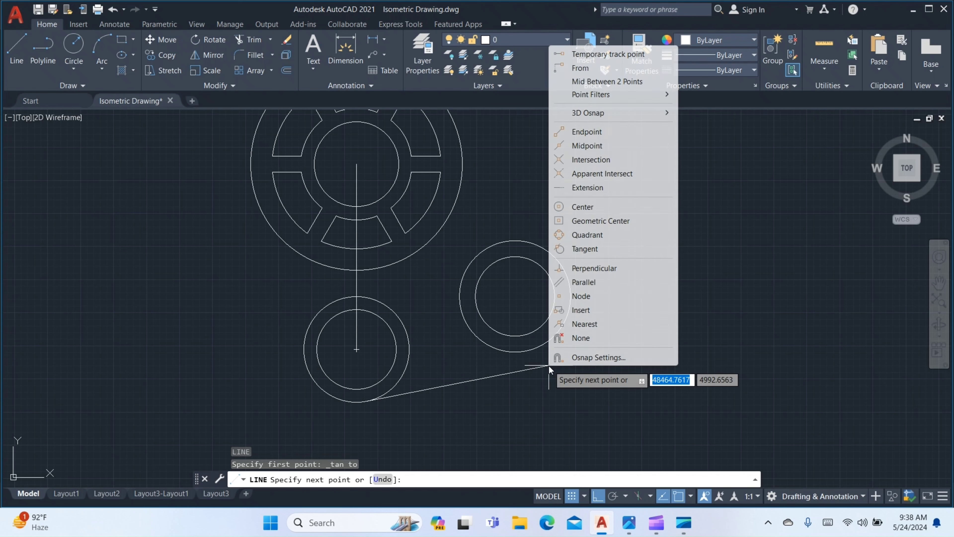
{"action": "left_click", "coordinate": [584, 249]}
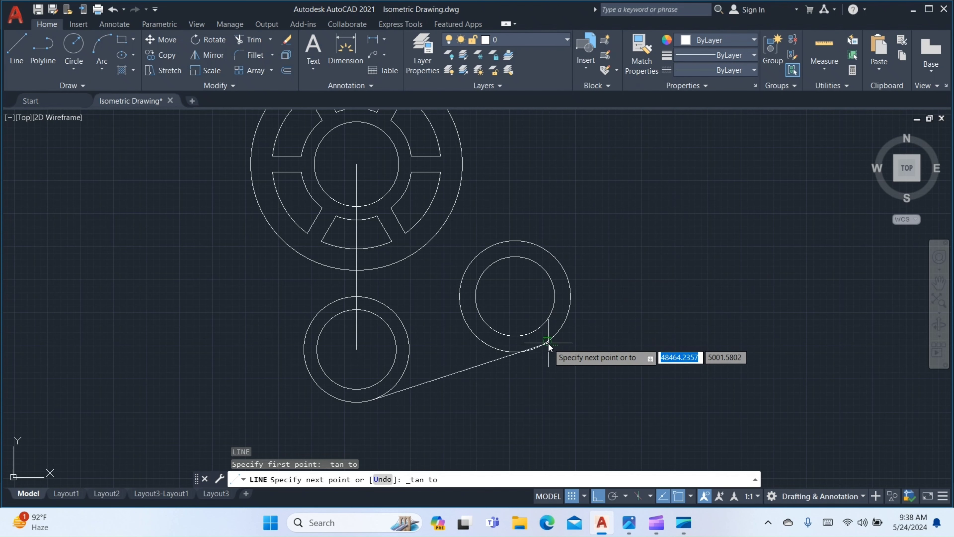
{"action": "left_click", "coordinate": [548, 349]}
{"action": "key", "text": "Return"}
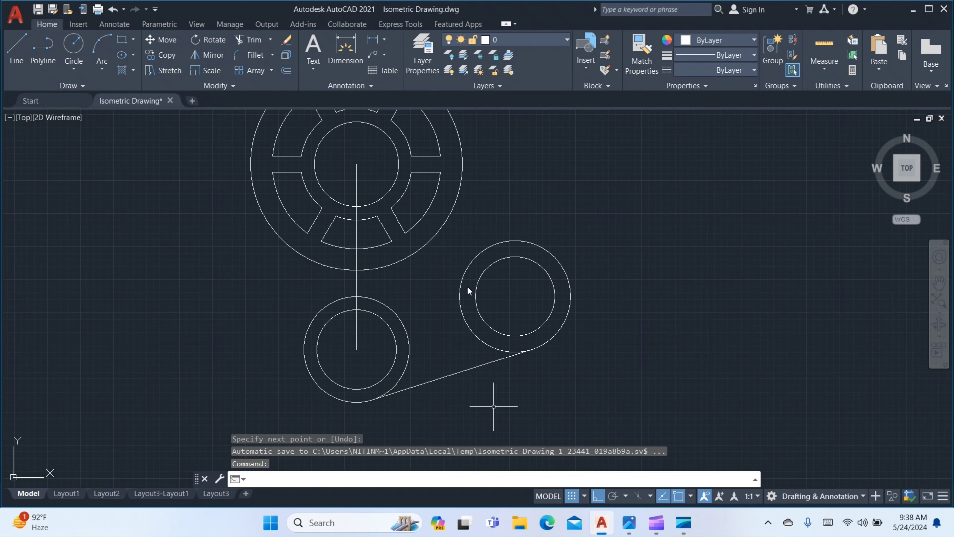
Fillet the large outer circle into the right circle with a radius-15 arc
{"action": "left_click", "coordinate": [629, 523]}
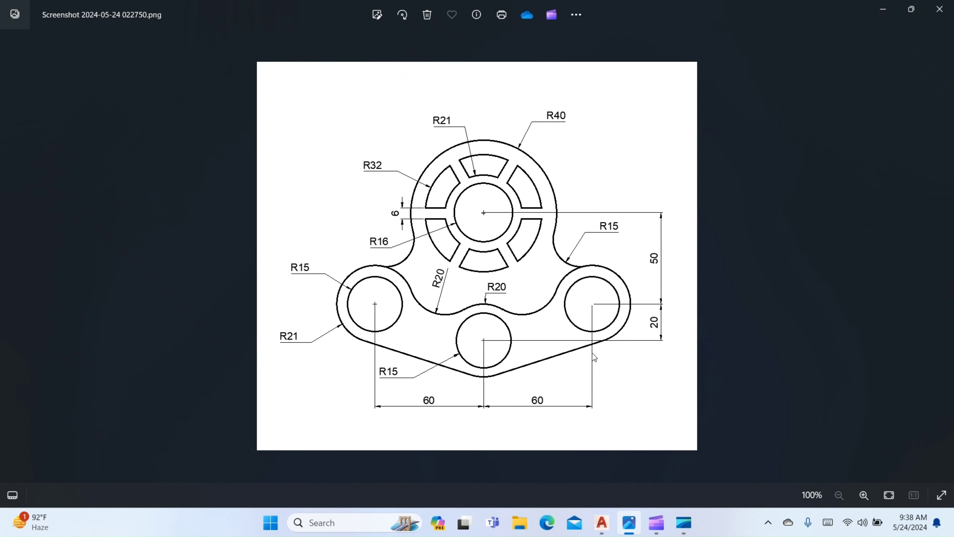
{"action": "left_click", "coordinate": [603, 521]}
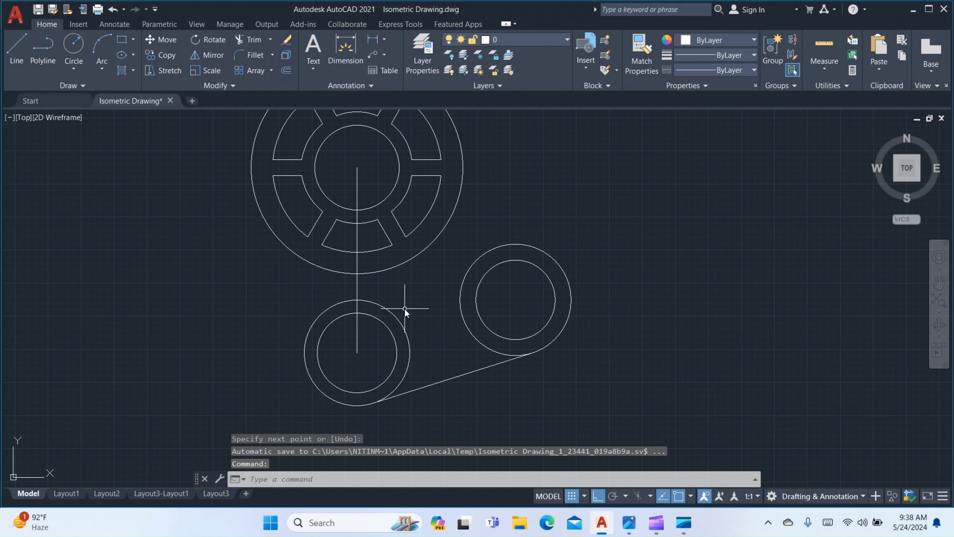
{"action": "middle_click_drag", "start_coordinate": [283, 303], "coordinate": [328, 335]}
{"action": "type", "text": "f"}
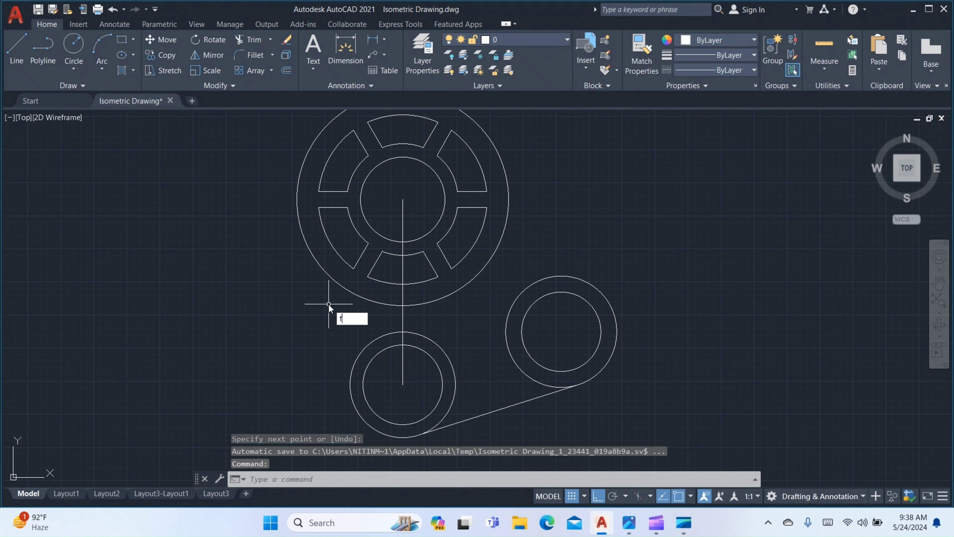
{"action": "key", "text": "Return"}
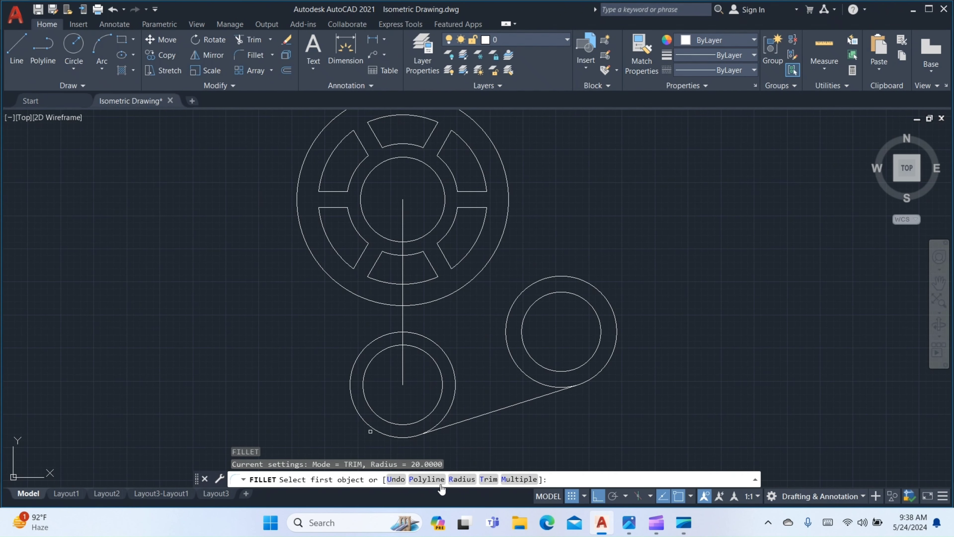
{"action": "left_click", "coordinate": [463, 478]}
{"action": "type", "text": "15"}
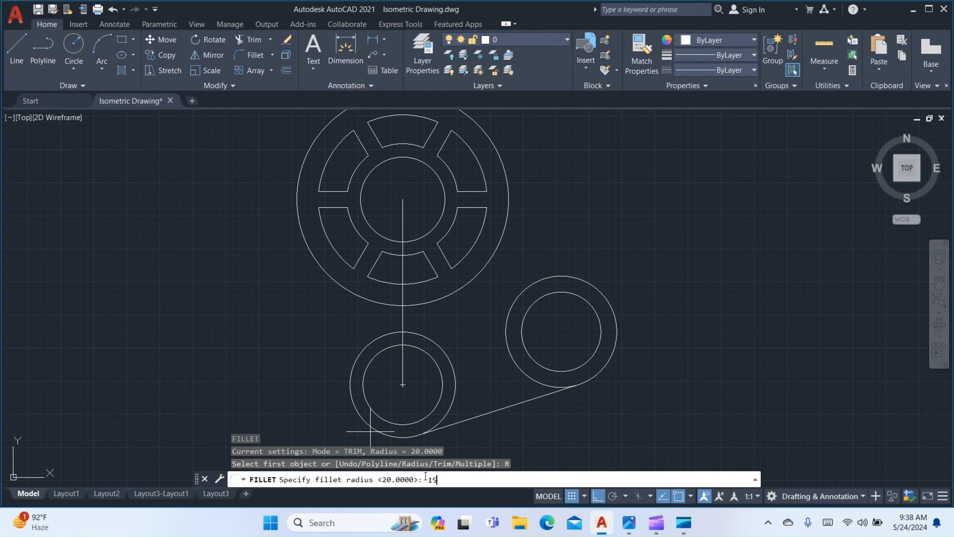
{"action": "key", "text": "Return"}
{"action": "left_click", "coordinate": [499, 237]}
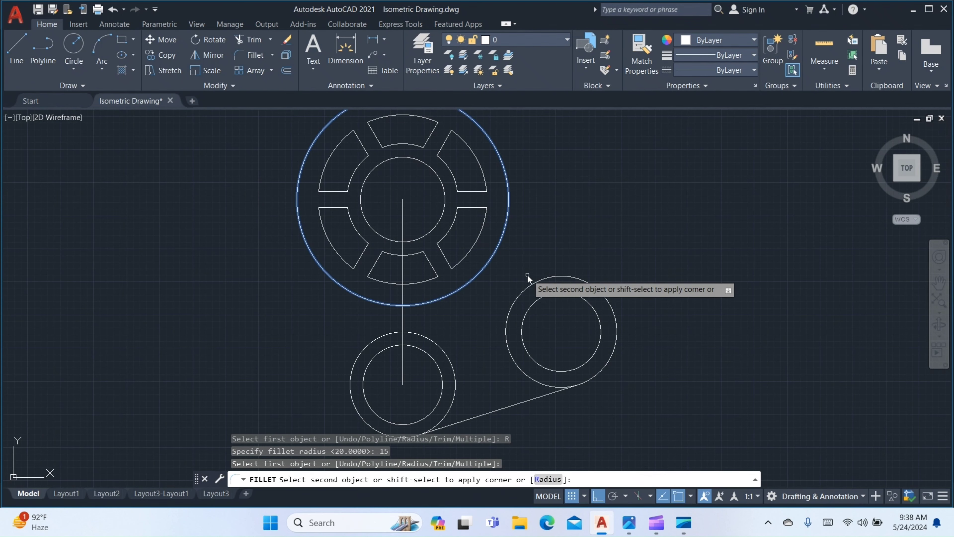
{"action": "left_click", "coordinate": [531, 284]}
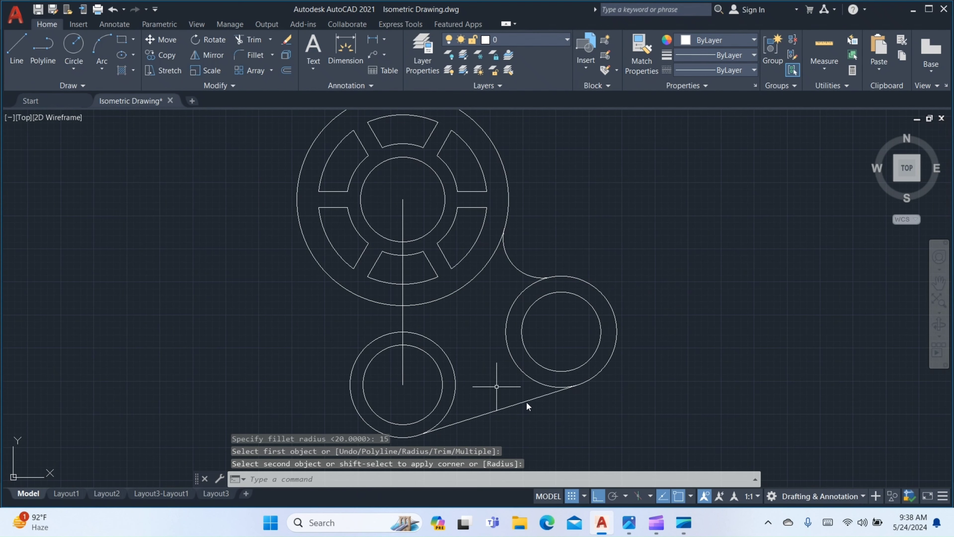
{"action": "key", "text": "alt+Tab"}
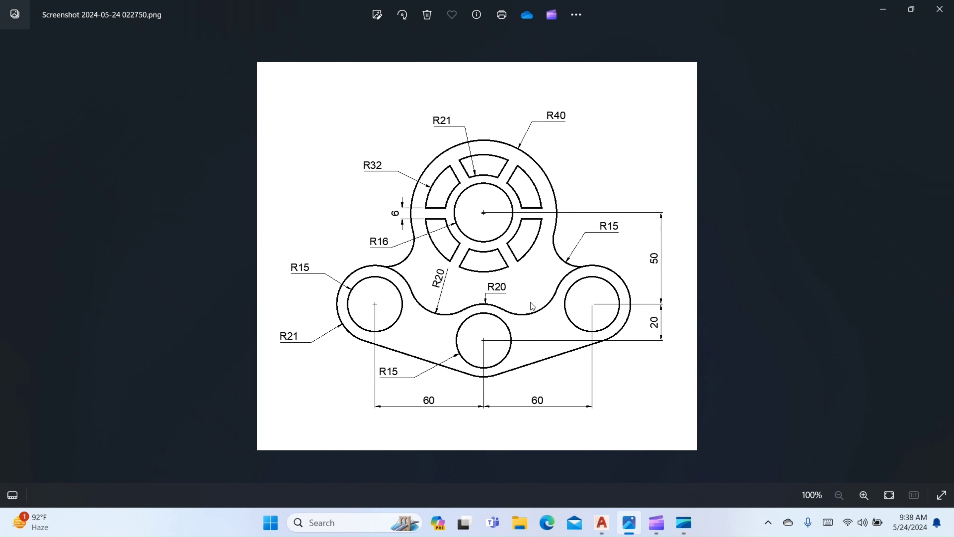
Attempt a radius-20 fillet on the lower circle, then cancel it
{"action": "left_click", "coordinate": [602, 522]}
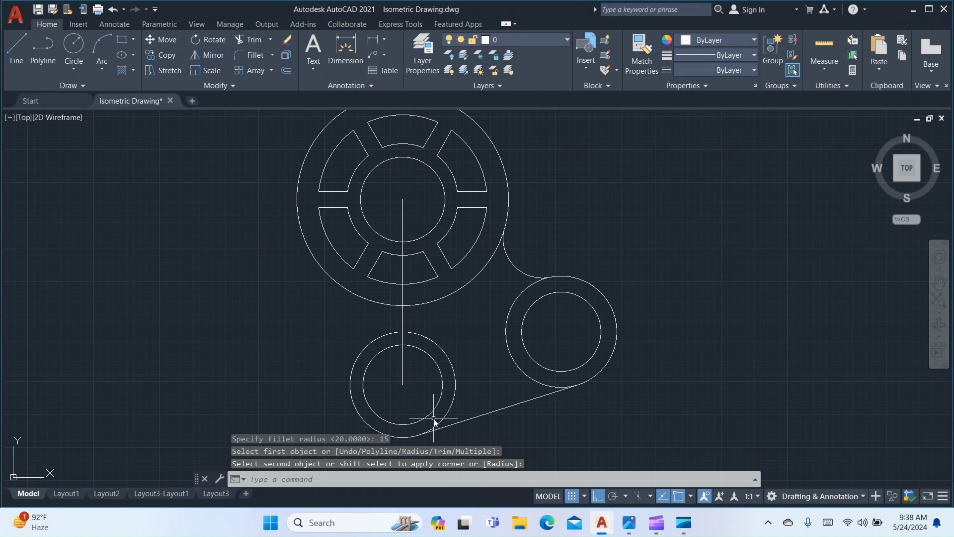
{"action": "type", "text": "f"}
{"action": "key", "text": "Return"}
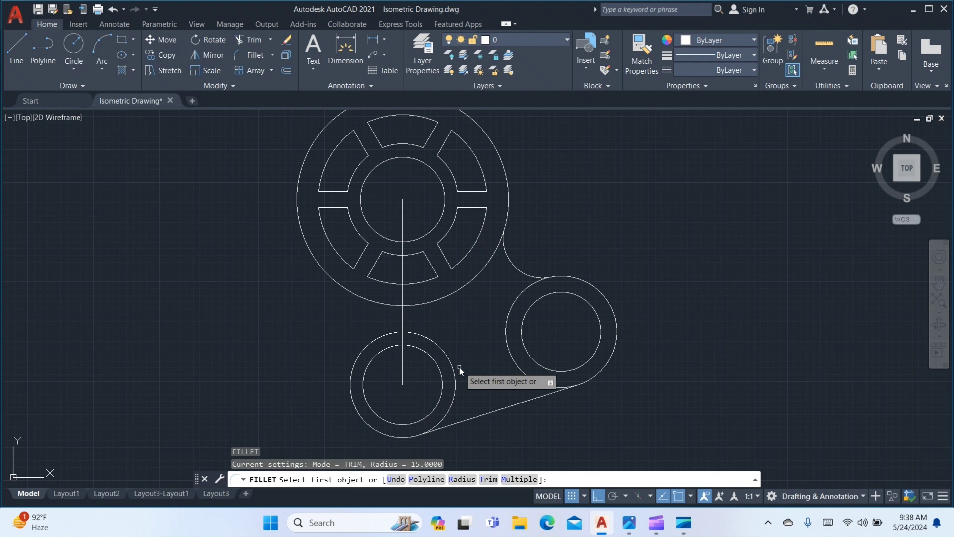
{"action": "type", "text": "20"}
{"action": "key", "text": "Return"}
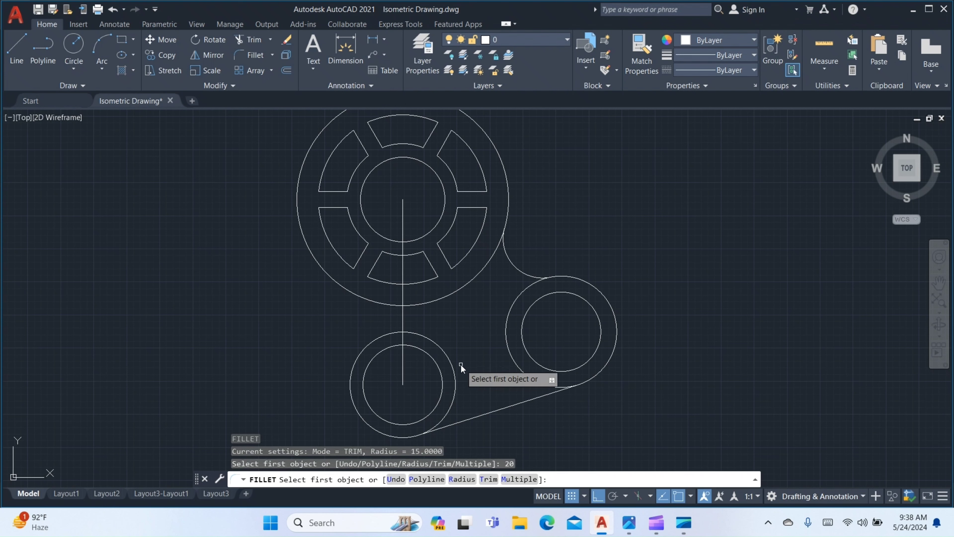
{"action": "left_click", "coordinate": [437, 345]}
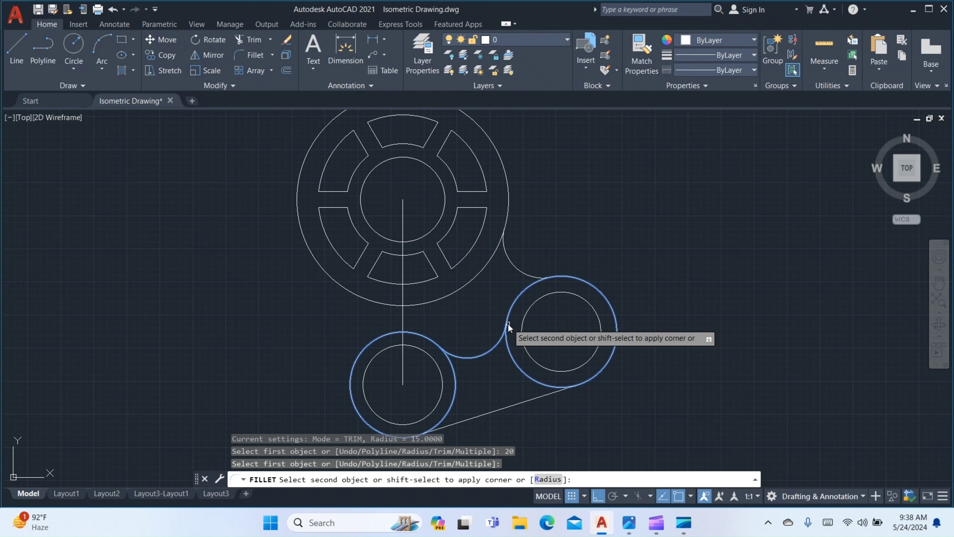
{"action": "key", "text": "Escape"}
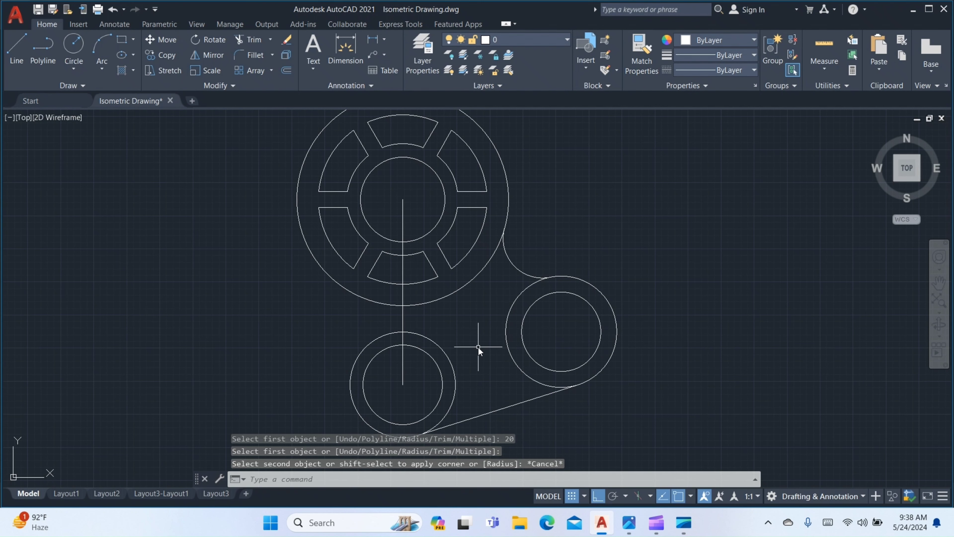
Fillet the lower circle into the right circle with a radius-20 arc
{"action": "type", "text": "f"}
{"action": "key", "text": "Return"}
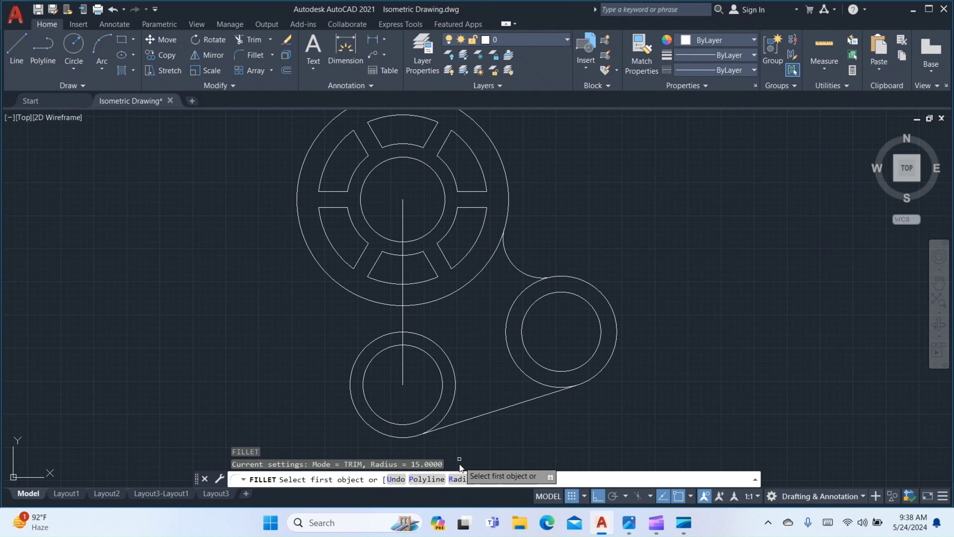
{"action": "left_click", "coordinate": [454, 479]}
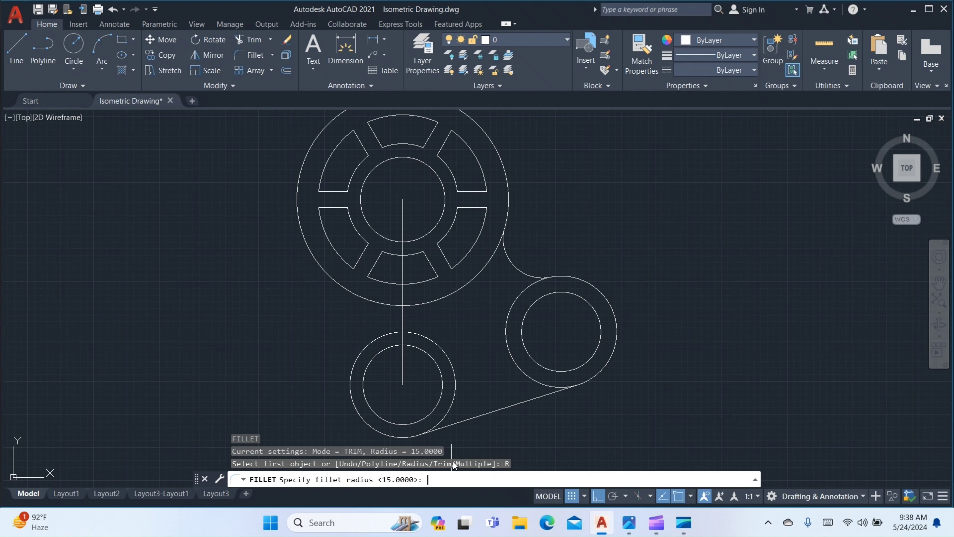
{"action": "type", "text": "2"}
{"action": "key", "text": "BackSpace"}
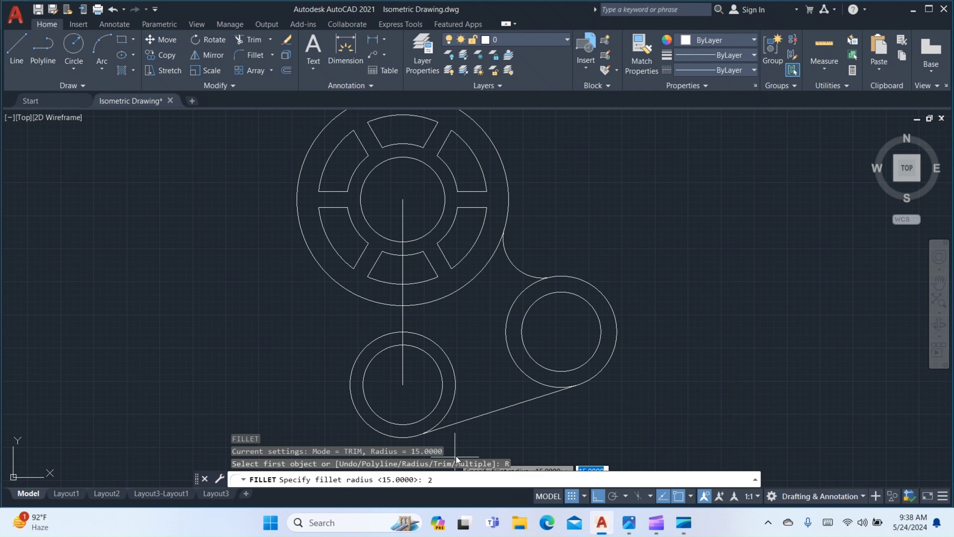
{"action": "type", "text": "0"}
{"action": "key", "text": "Return"}
{"action": "left_click", "coordinate": [450, 365]}
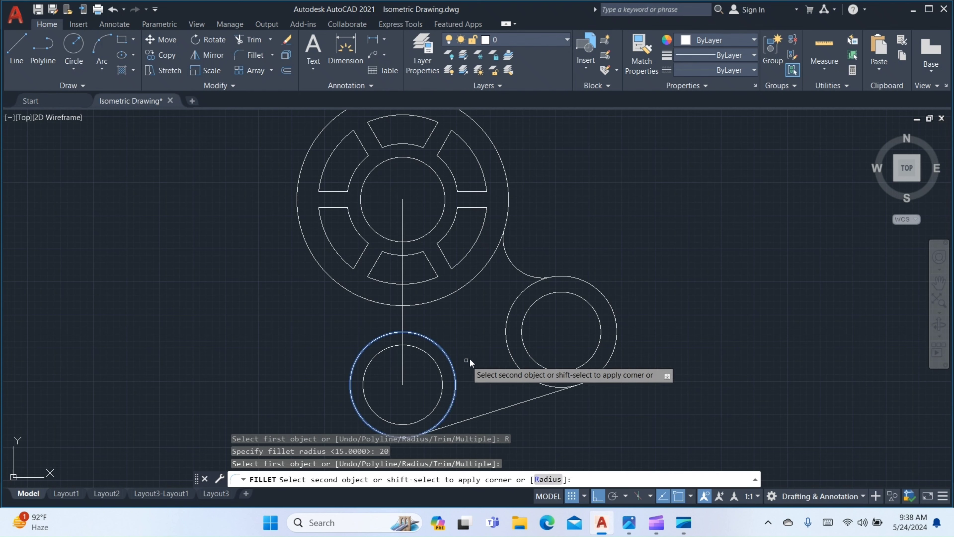
{"action": "left_click", "coordinate": [504, 337]}
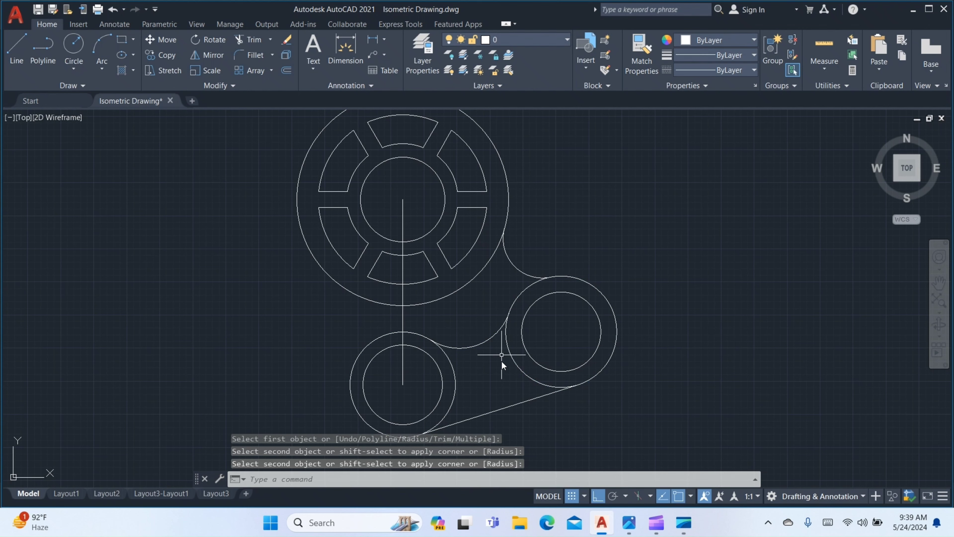
Compare the fillets with the reference drawing and cancel the pending fillet
{"action": "type", "text": "f"}
{"action": "key", "text": "Return"}
{"action": "middle_click_drag", "start_coordinate": [501, 385], "coordinate": [515, 365]}
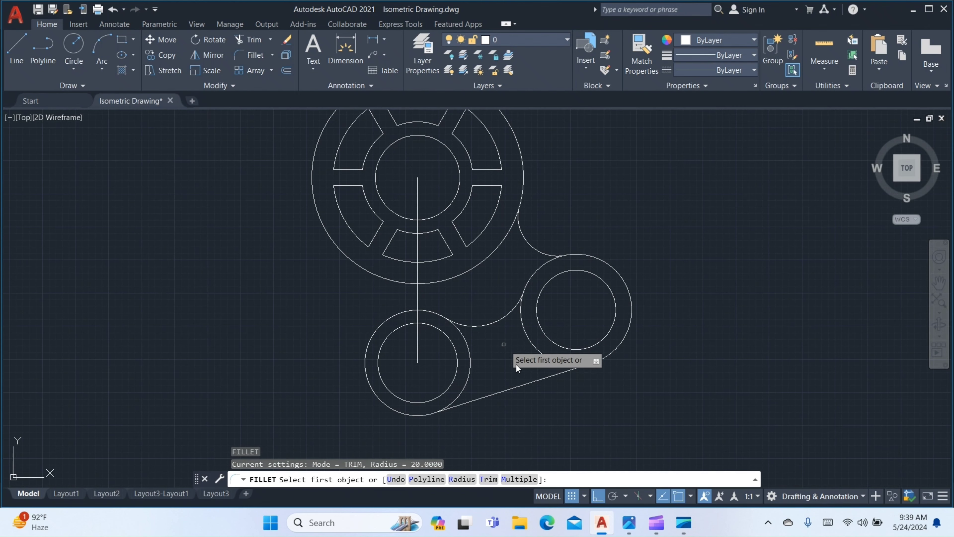
{"action": "left_click", "coordinate": [620, 524]}
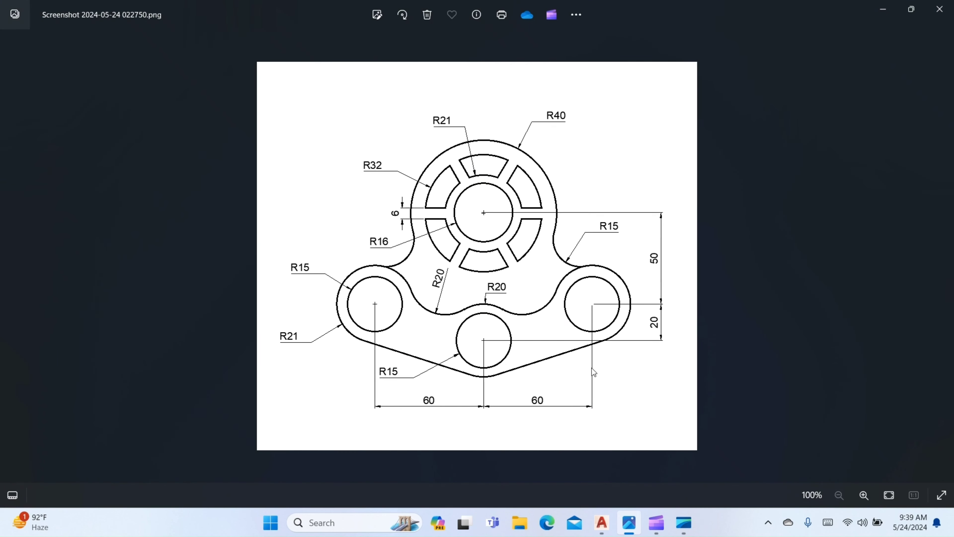
{"action": "left_click", "coordinate": [601, 523]}
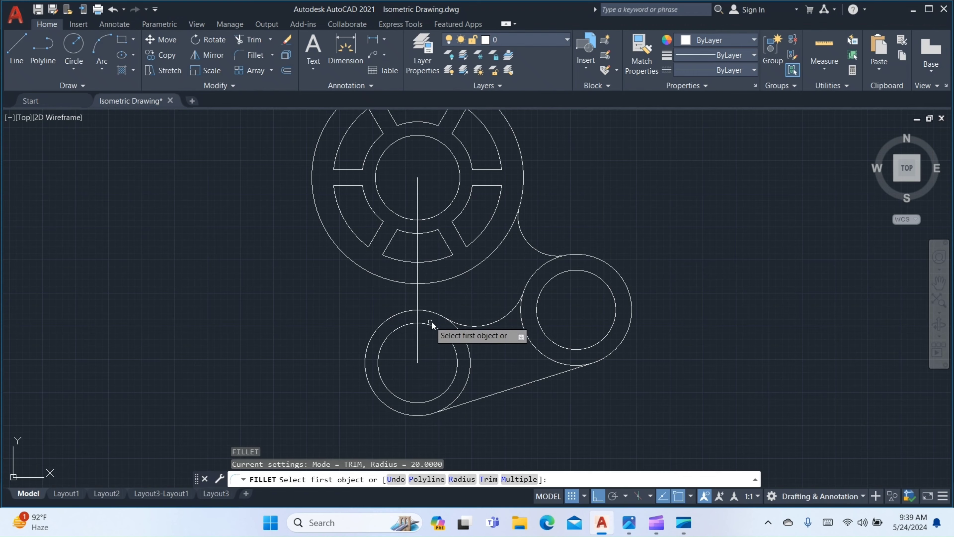
{"action": "middle_click_drag", "start_coordinate": [456, 339], "coordinate": [519, 328]}
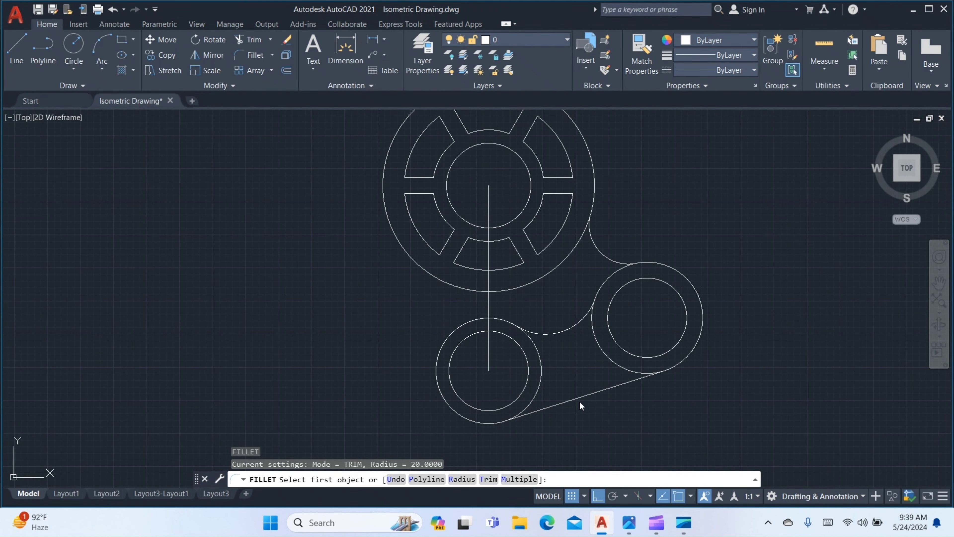
{"action": "key", "text": "Escape"}
Trim the overlapping arcs of the lower and right lobe rings
{"action": "type", "text": "tr"}
{"action": "key", "text": "Return"}
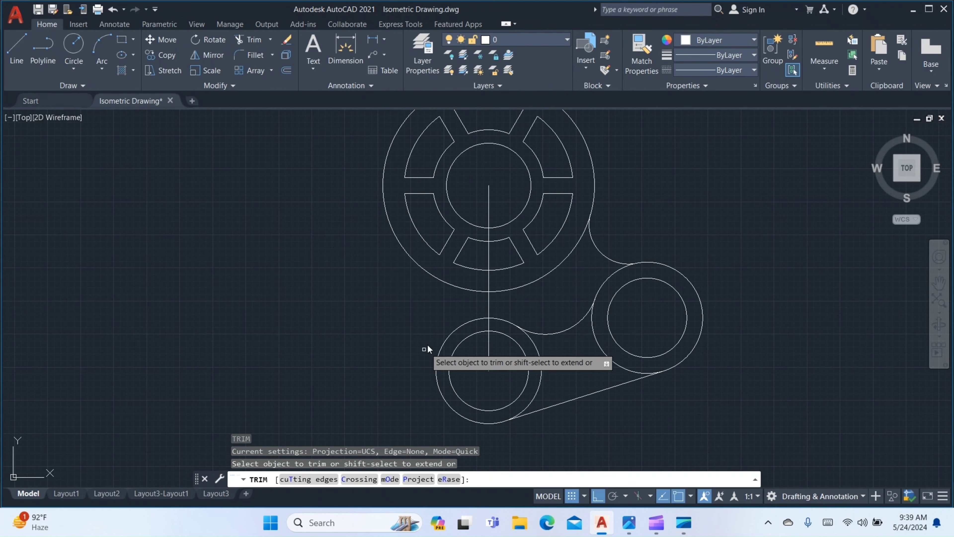
{"action": "left_click", "coordinate": [540, 365]}
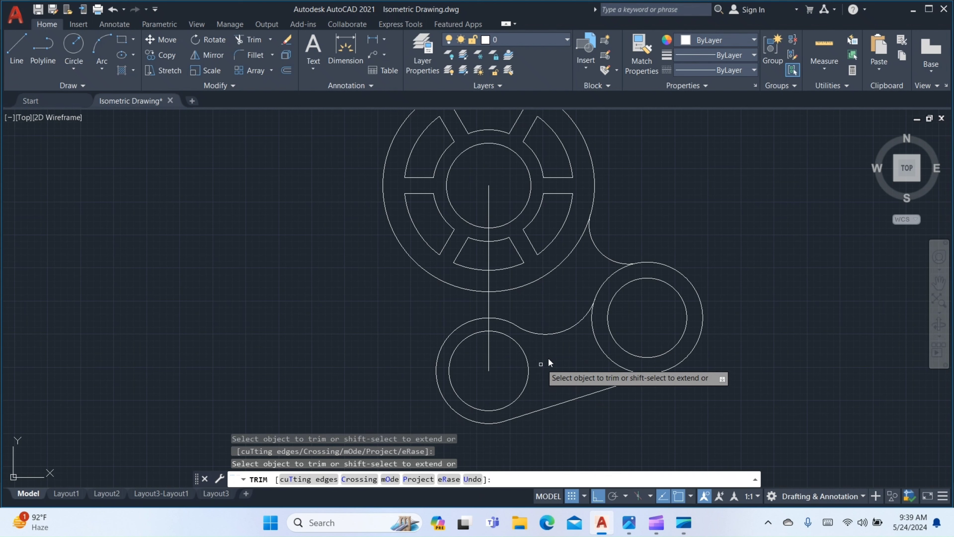
{"action": "left_click_drag", "start_coordinate": [597, 331], "coordinate": [594, 338]}
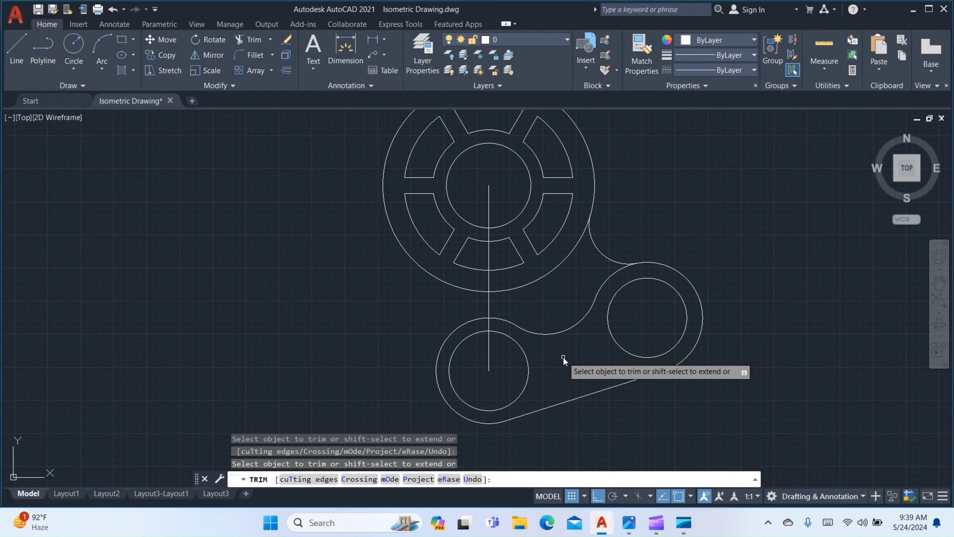
{"action": "key", "text": "Escape"}
Select the right lobe, fillet arcs, lower circles and centre line for mirroring
{"action": "left_click", "coordinate": [702, 432]}
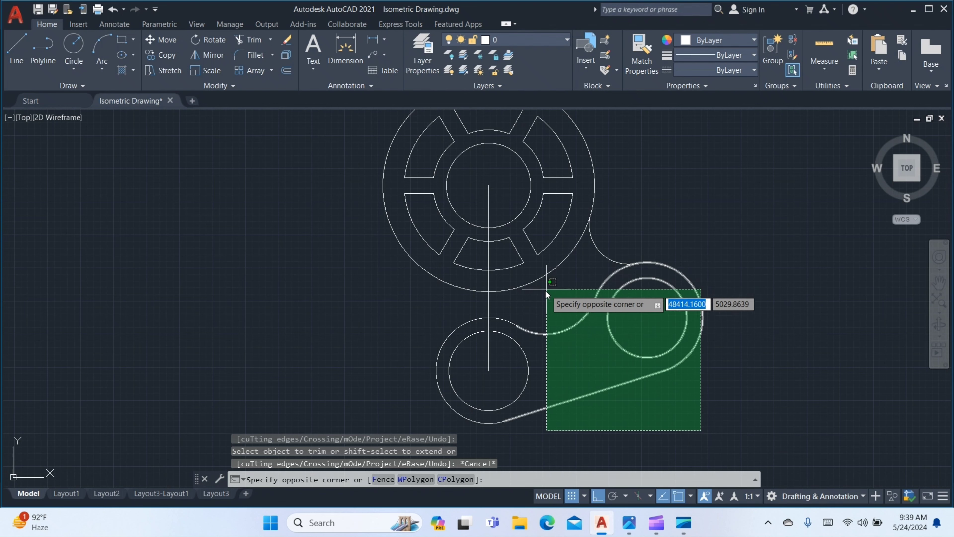
{"action": "left_click", "coordinate": [536, 301]}
{"action": "left_click", "coordinate": [601, 254]}
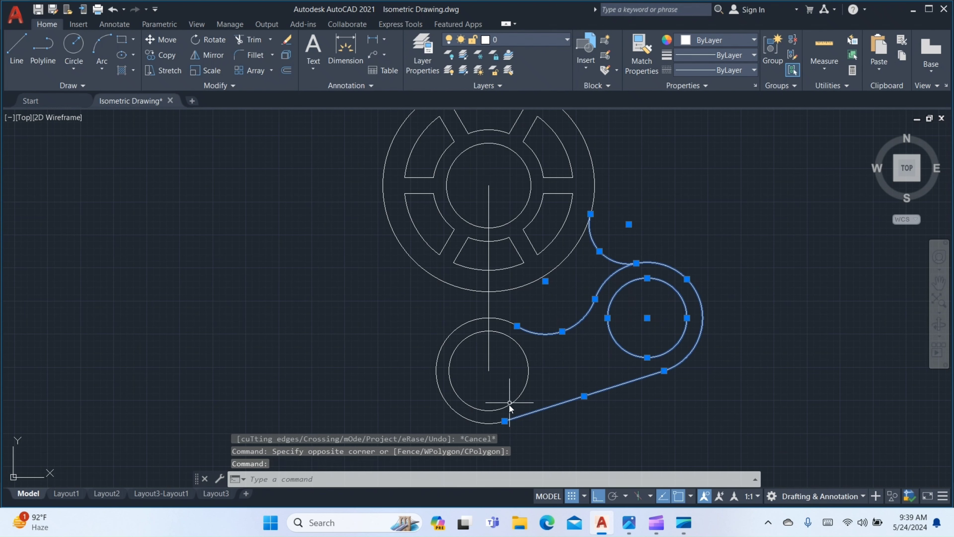
{"action": "left_click", "coordinate": [441, 415]}
{"action": "left_click", "coordinate": [538, 364]}
{"action": "left_click", "coordinate": [562, 431]}
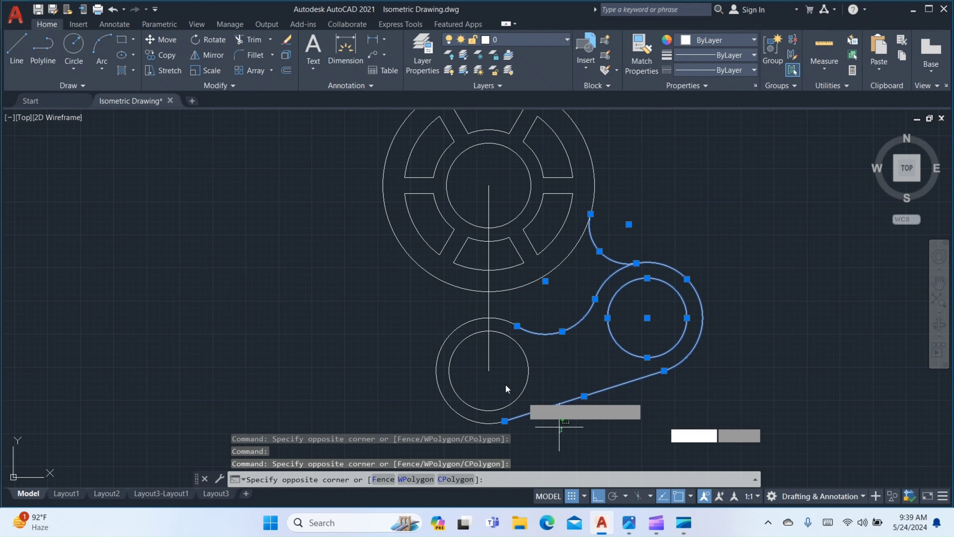
{"action": "left_click", "coordinate": [430, 368]}
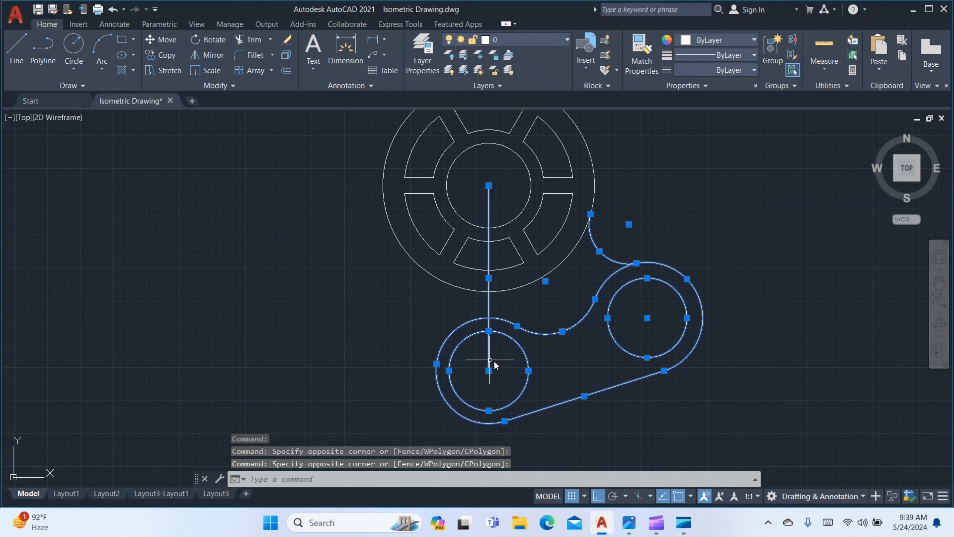
Mirror the selection across the vertical centre line, keeping the originals
{"action": "type", "text": "mi"}
{"action": "key", "text": "Return"}
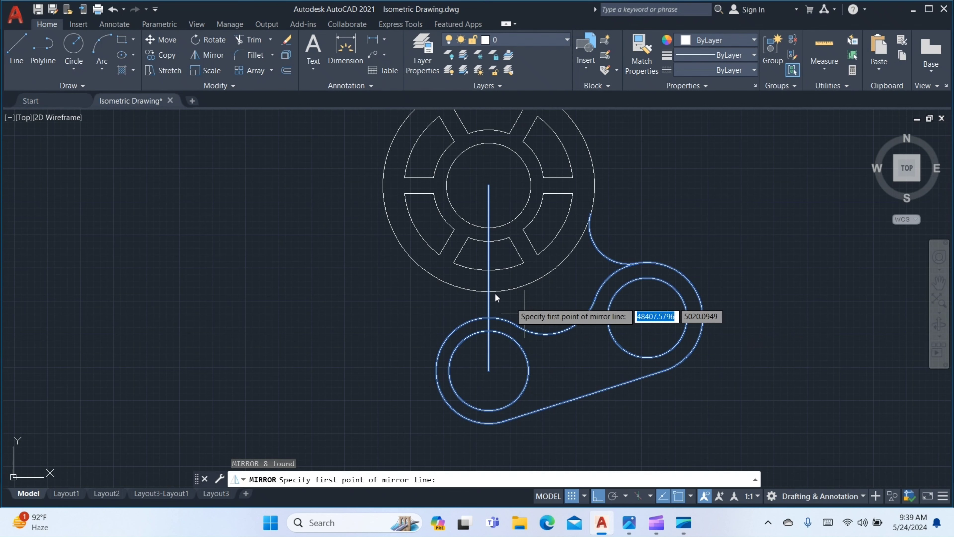
{"action": "left_click", "coordinate": [488, 292]}
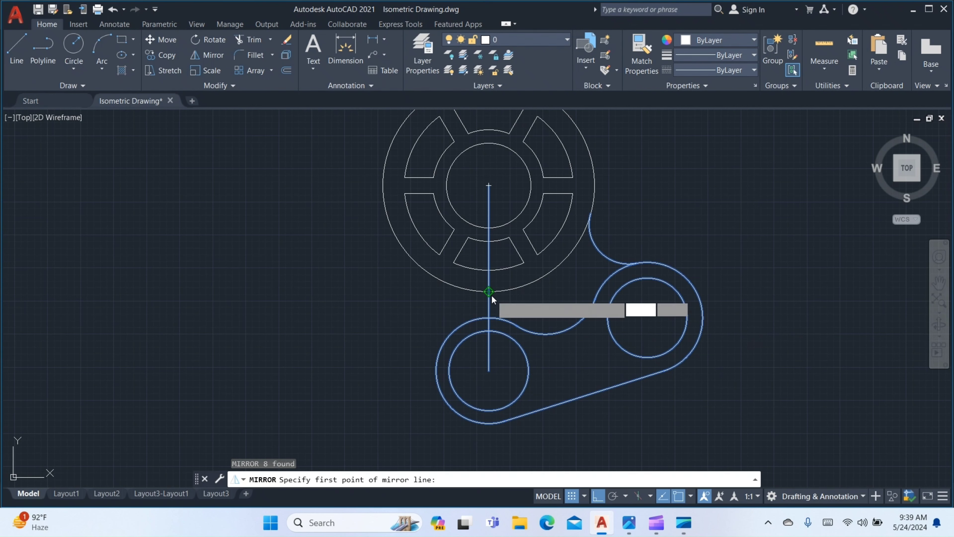
{"action": "left_click", "coordinate": [489, 229]}
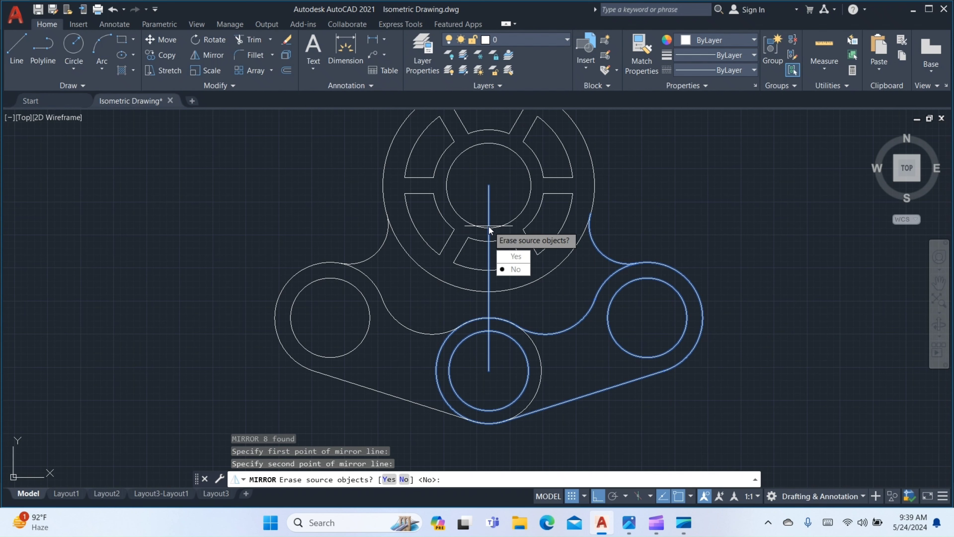
{"action": "key", "text": "Return"}
Delete the duplicated vertical centre line
{"action": "left_click", "coordinate": [487, 305]}
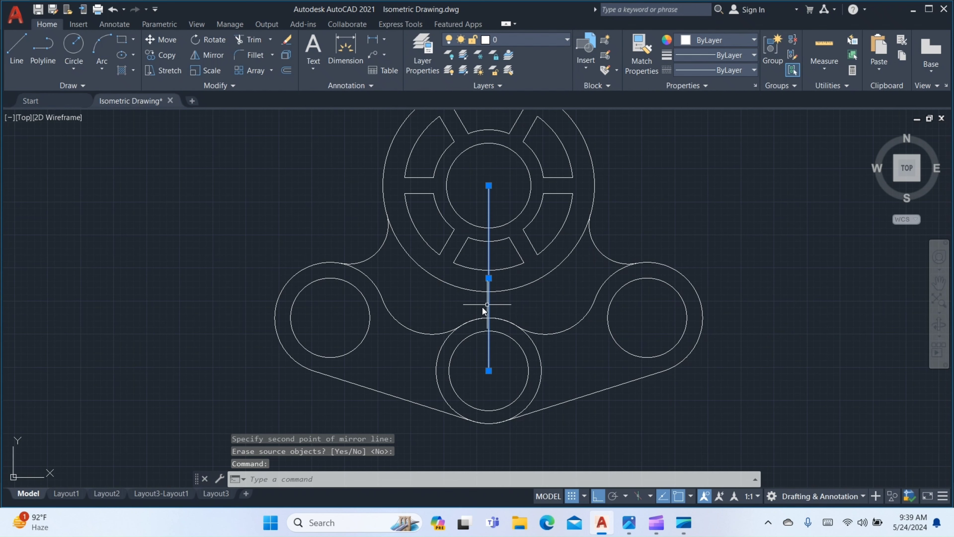
{"action": "key", "text": "Delete"}
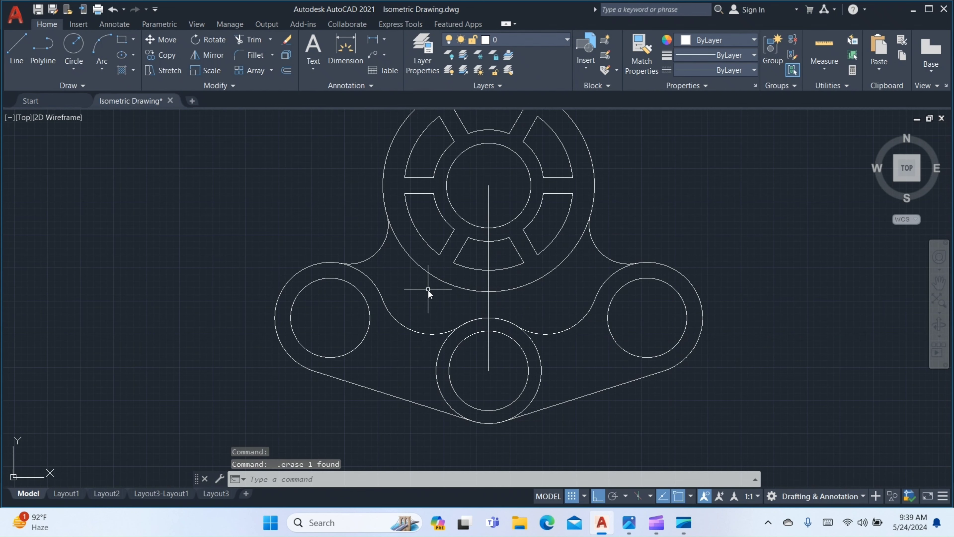
{"action": "middle_click_drag", "start_coordinate": [479, 269], "coordinate": [482, 264]}
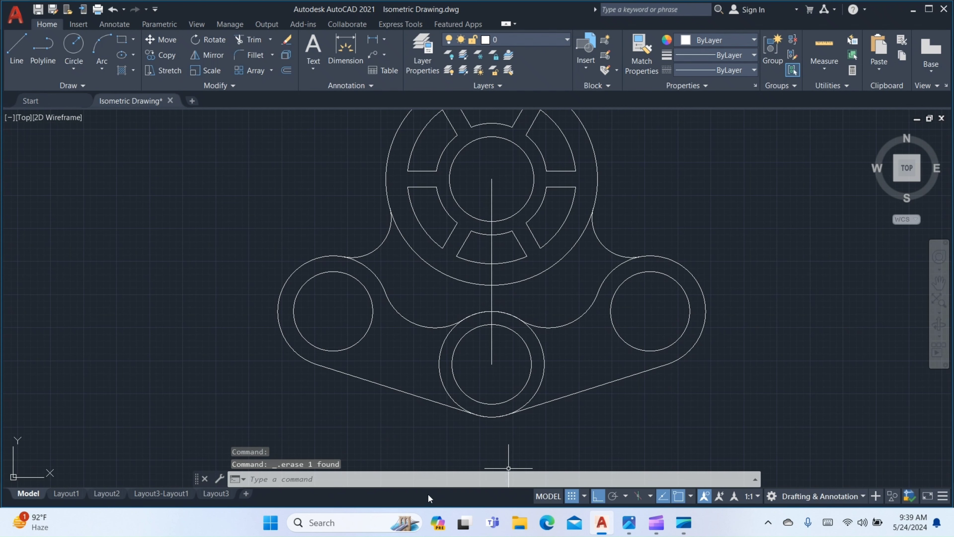
Trim away both arcs of the ring around the bottom hole
{"action": "type", "text": "tr"}
{"action": "key", "text": "Return"}
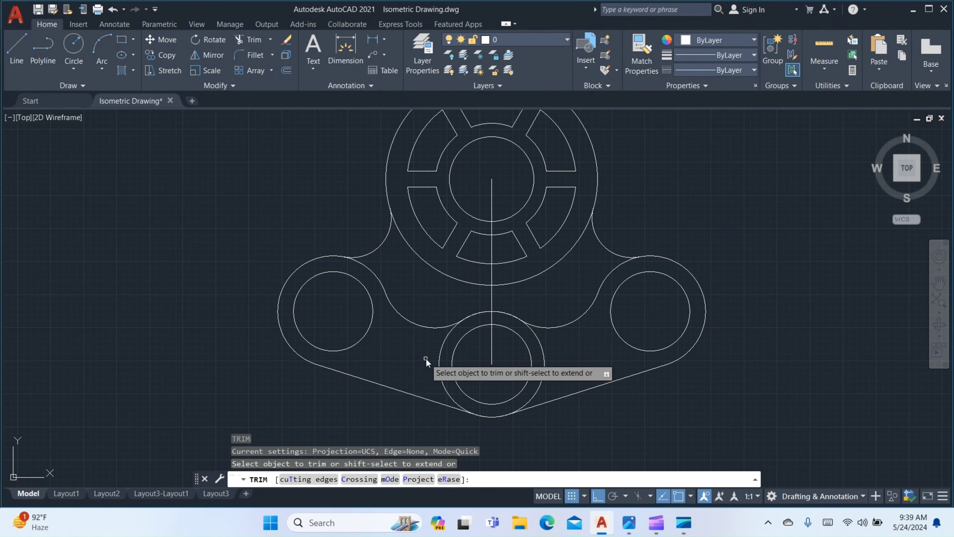
{"action": "left_click", "coordinate": [439, 361]}
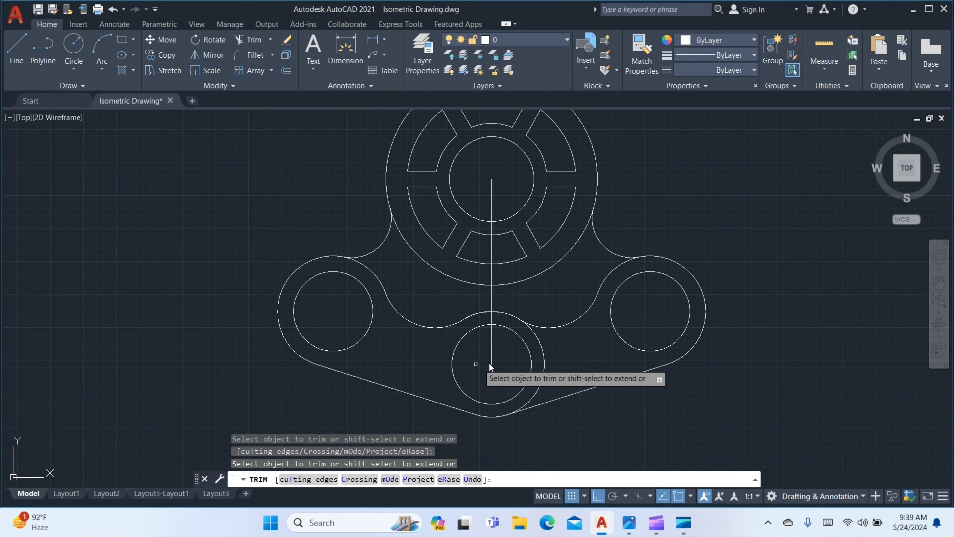
{"action": "left_click", "coordinate": [539, 345]}
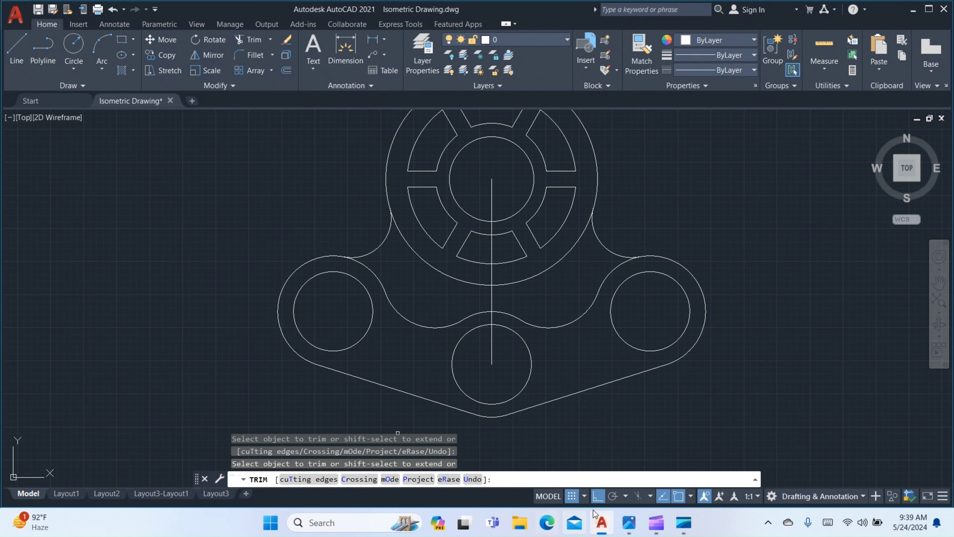
{"action": "left_click", "coordinate": [618, 522]}
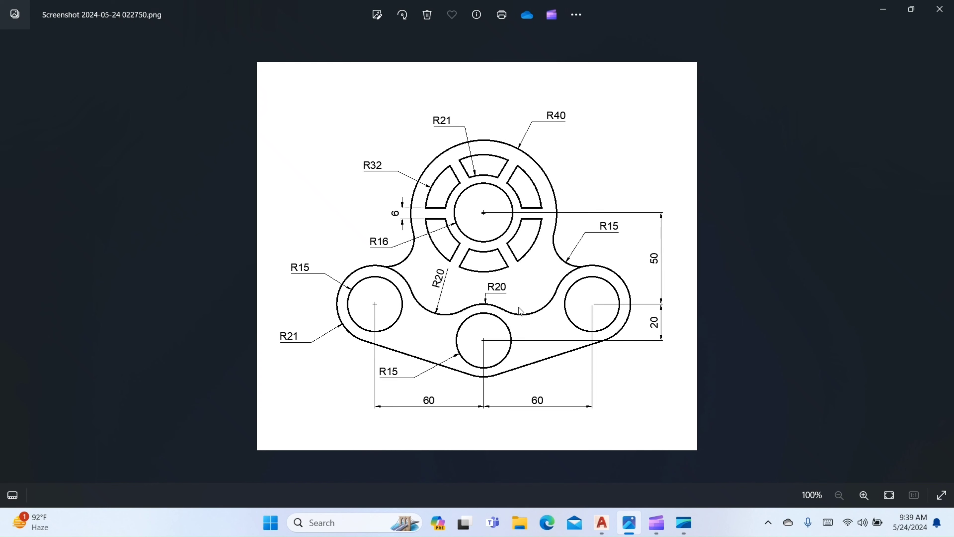
{"action": "left_click", "coordinate": [602, 522]}
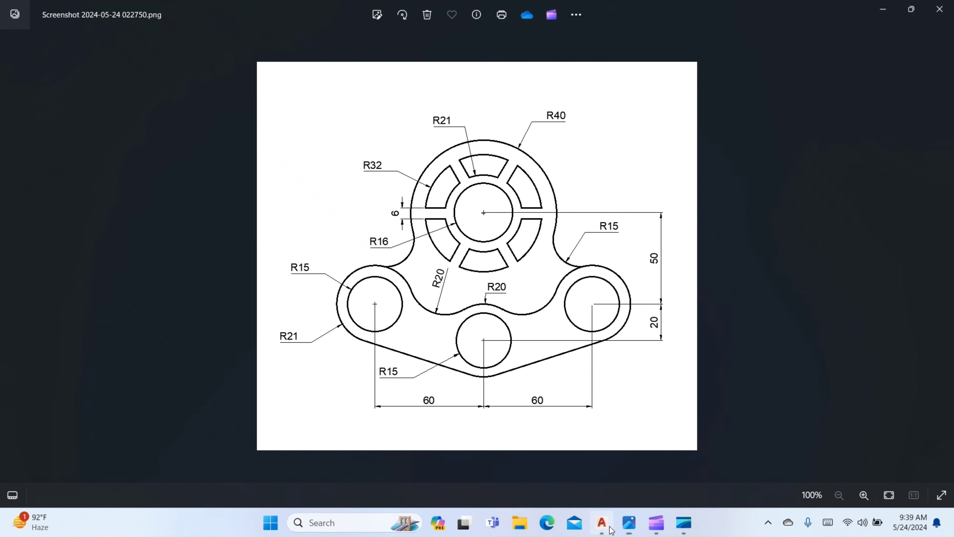
{"action": "middle_click_drag", "start_coordinate": [451, 309], "coordinate": [448, 356]}
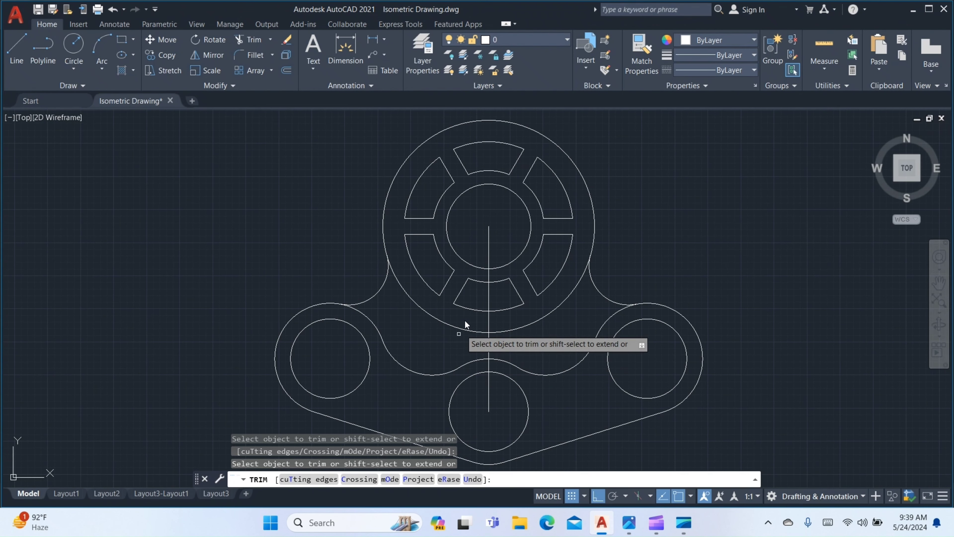
{"action": "key", "text": "Escape"}
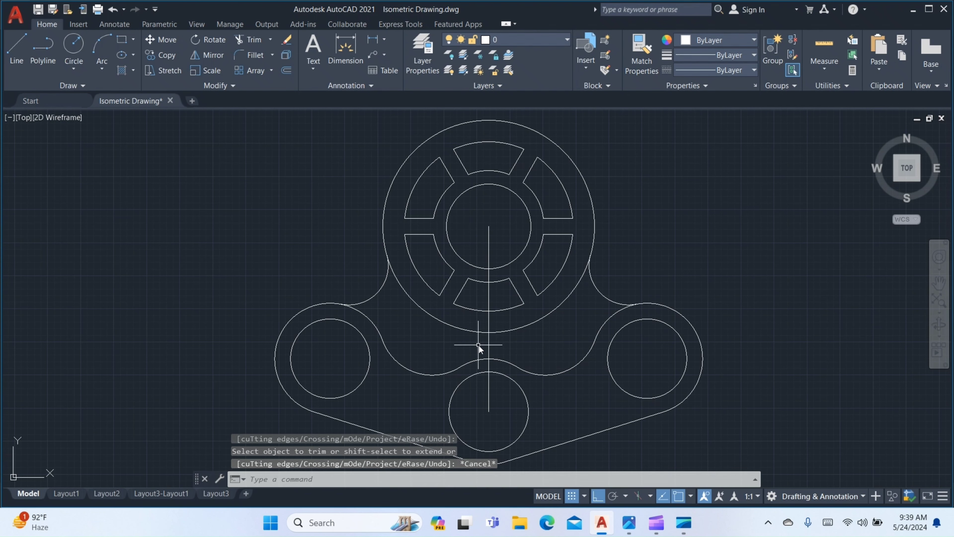
Delete the vertical centre line and view the reference drawing
{"action": "left_click", "coordinate": [485, 345]}
{"action": "key", "text": "Delete"}
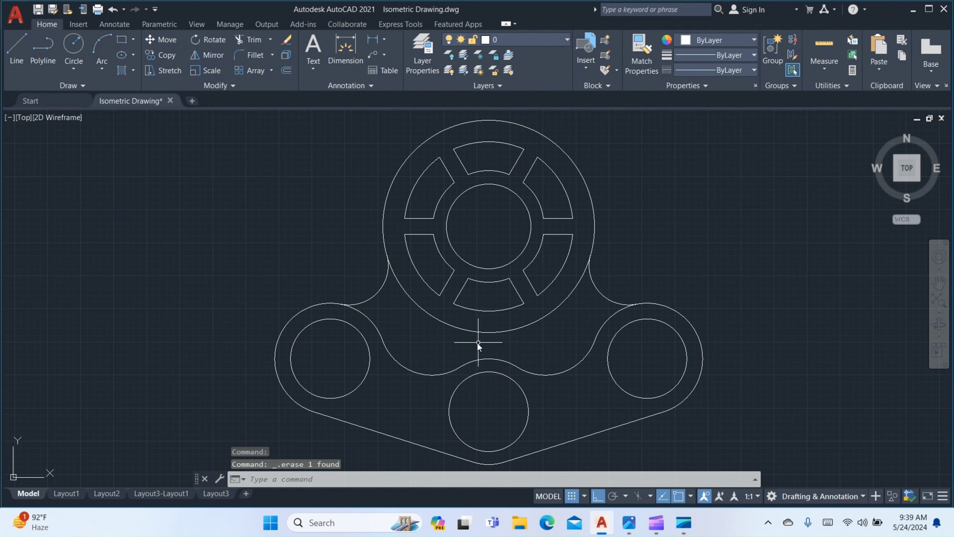
{"action": "middle_click_drag", "start_coordinate": [477, 346], "coordinate": [483, 314]}
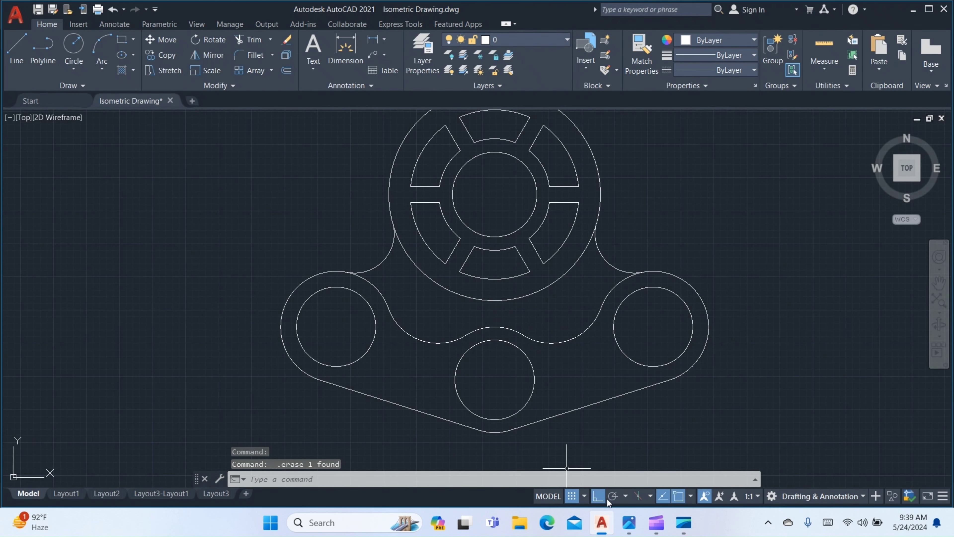
{"action": "left_click", "coordinate": [628, 513]}
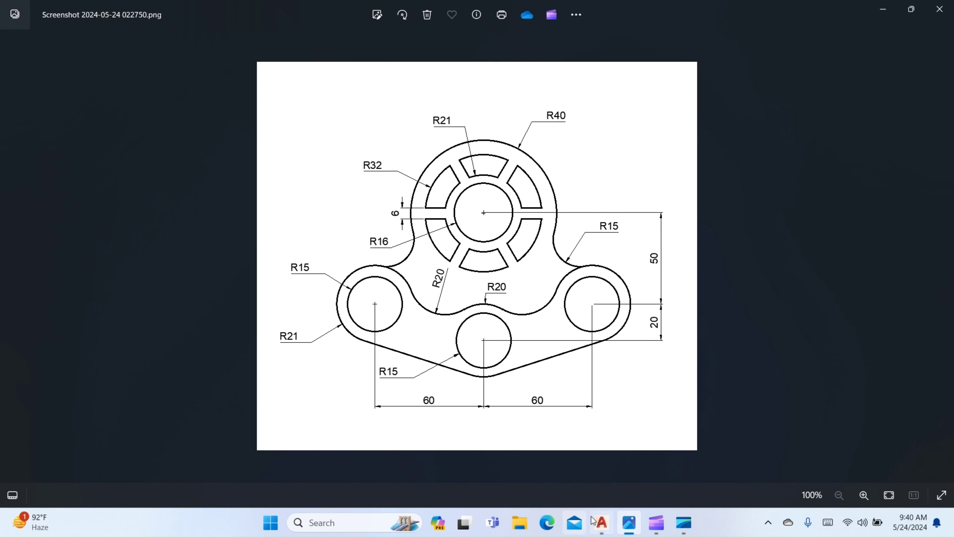
{"action": "left_click", "coordinate": [601, 523]}
{"action": "mouse_move", "coordinate": [359, 300]}
{"action": "middle_mouse_down"}
{"action": "mouse_move", "coordinate": [380, 359]}
{"action": "mouse_move", "coordinate": [350, 300]}
{"action": "middle_mouse_up"}
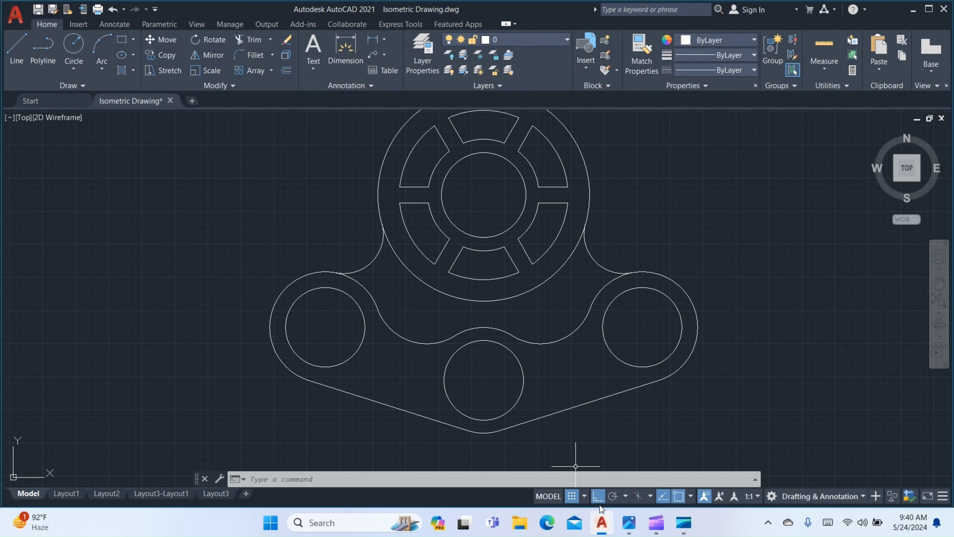
{"action": "left_click", "coordinate": [683, 522]}
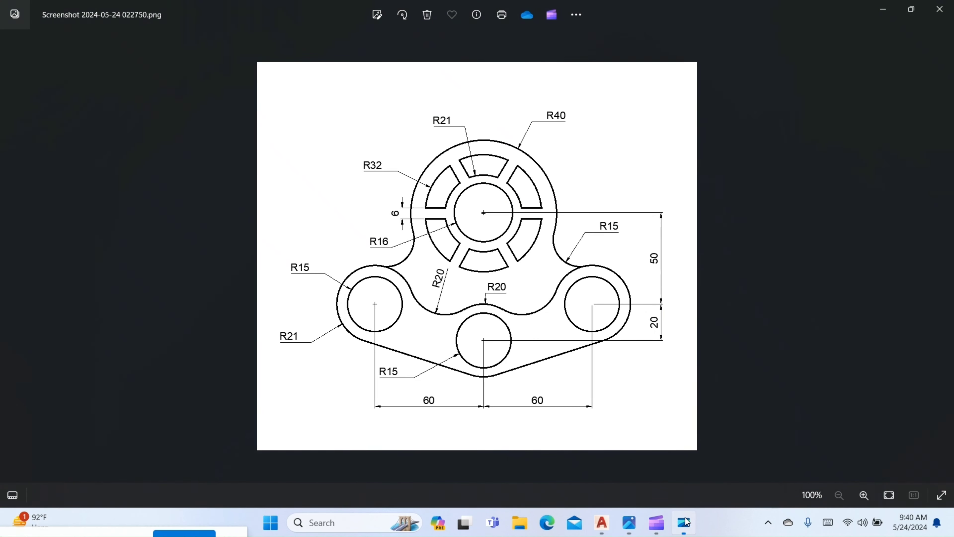